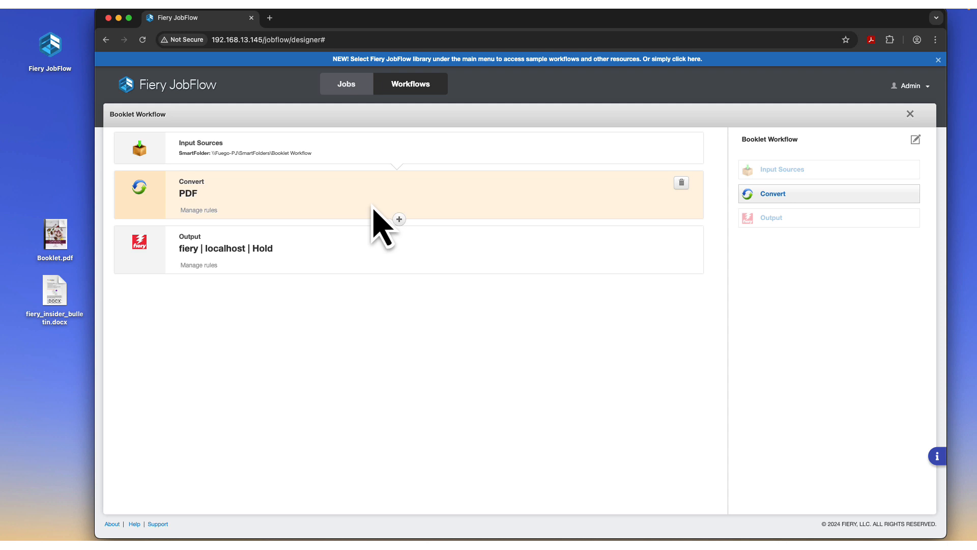
# Add a Fiery Preflight module after the Convert module, using the Fiery Preflight preset.
pyautogui.click(399, 220)
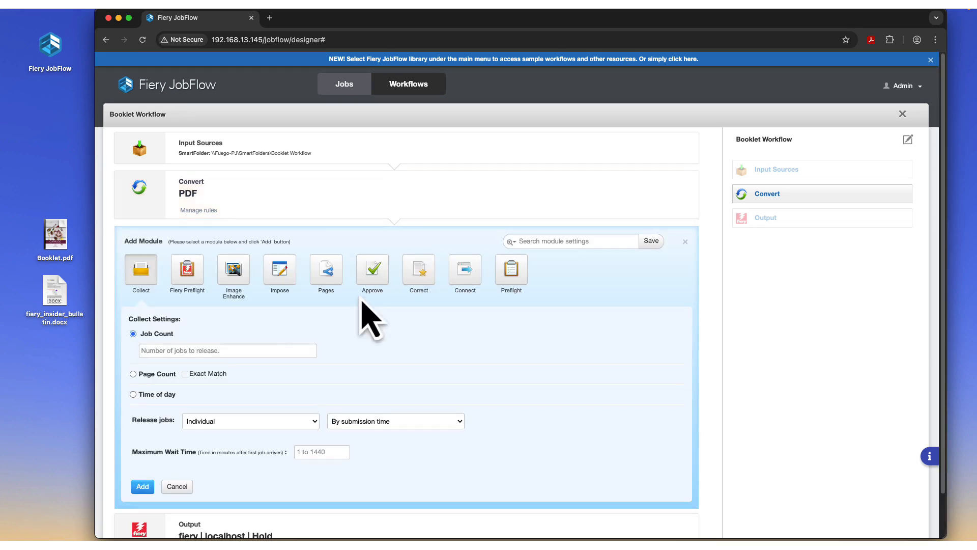
pyautogui.click(191, 273)
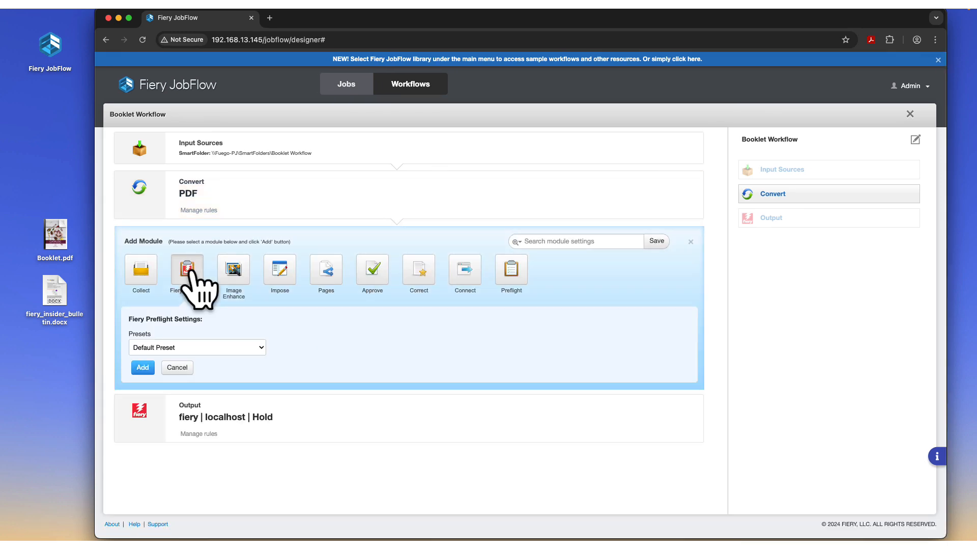
pyautogui.click(214, 347)
pyautogui.click(218, 358)
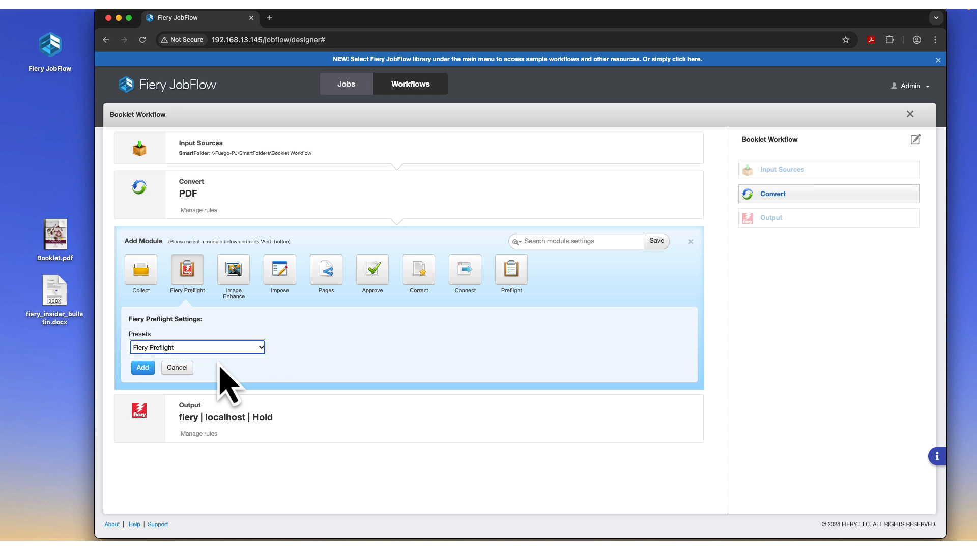
pyautogui.click(143, 368)
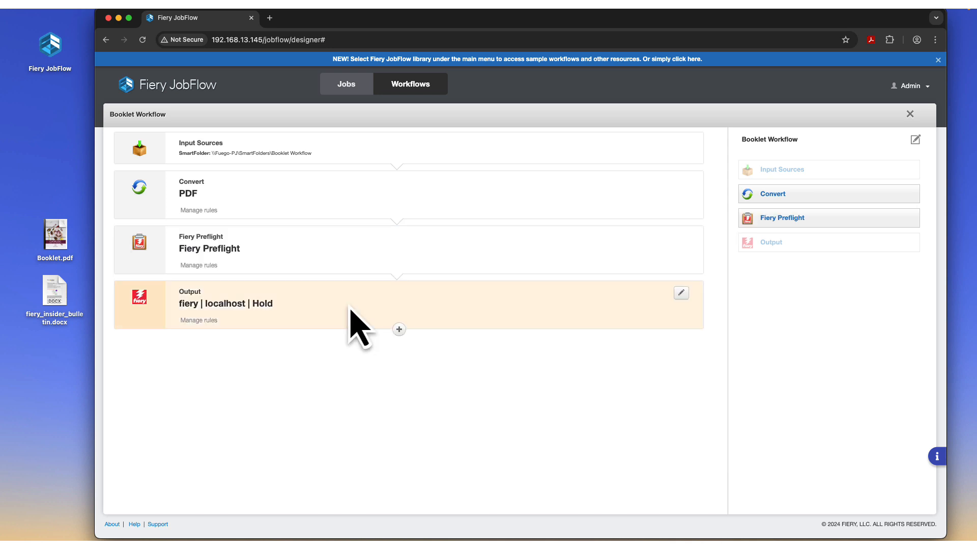
# Add an Impose module after the Fiery Preflight module, using the 2-up saddle booklet template.
pyautogui.click(398, 273)
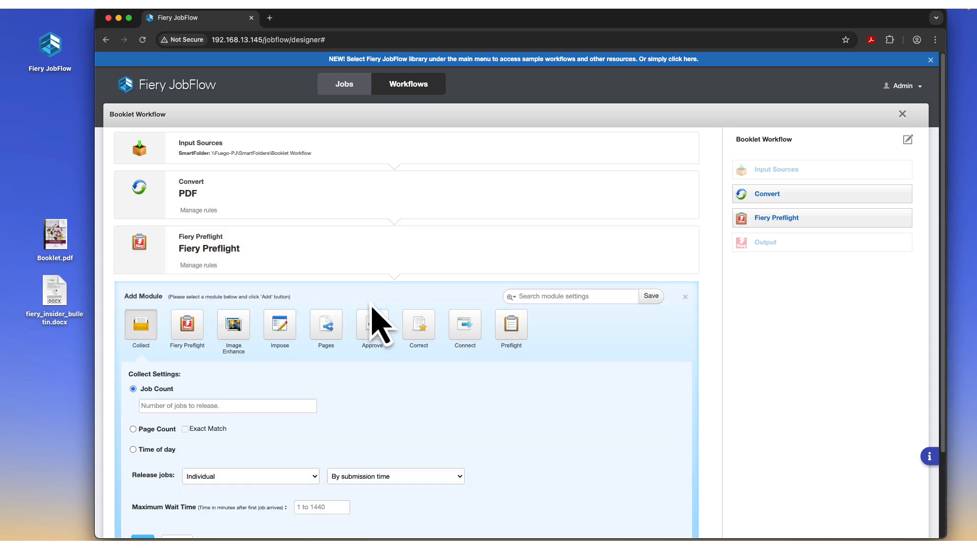
pyautogui.click(287, 329)
pyautogui.click(253, 406)
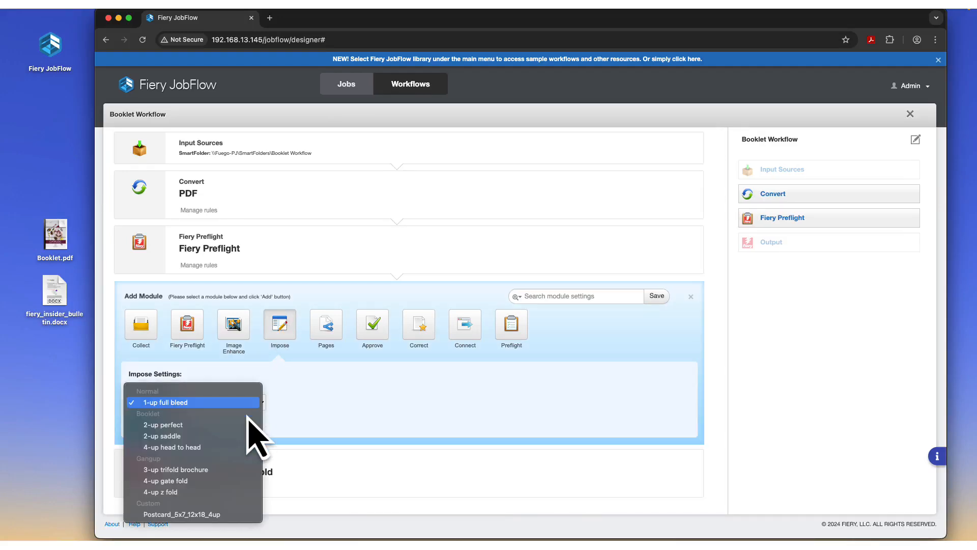
pyautogui.click(242, 436)
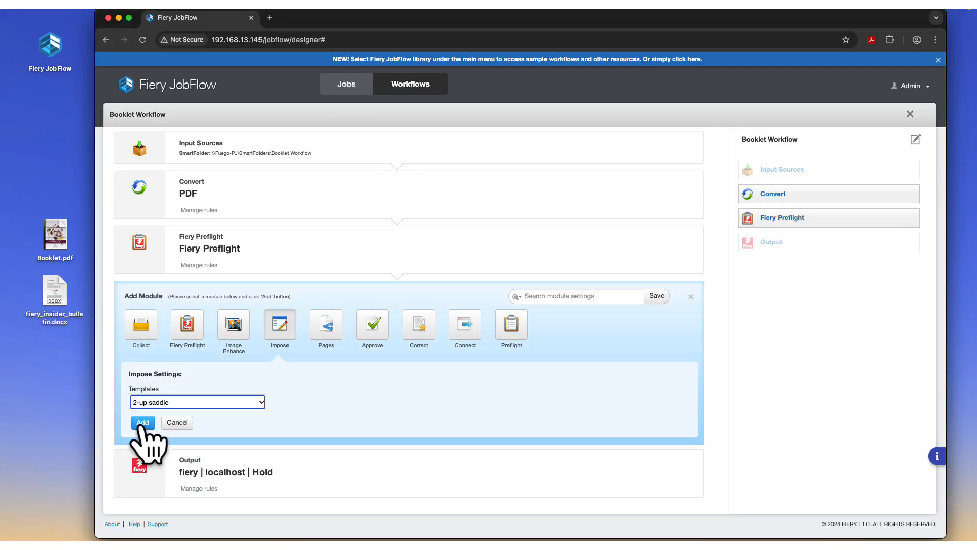
pyautogui.click(143, 423)
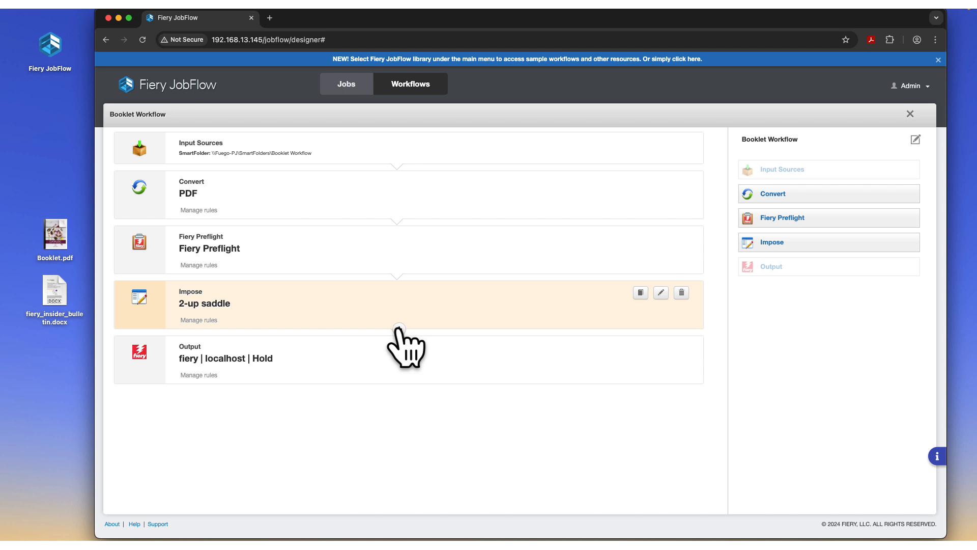
# Add an Approve module after the Impose module, with Admin as the internal reviewer.
pyautogui.click(399, 328)
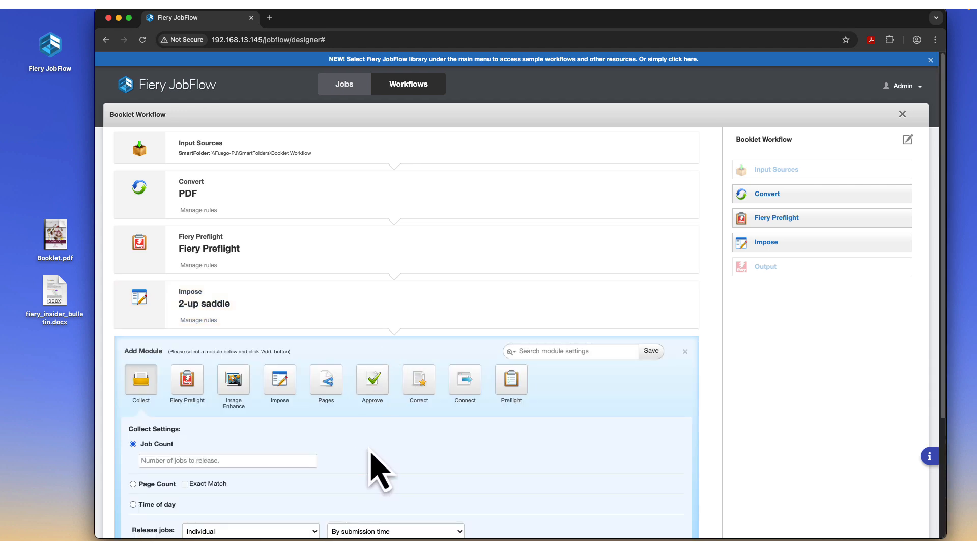
pyautogui.scroll(-3, 380, 470)
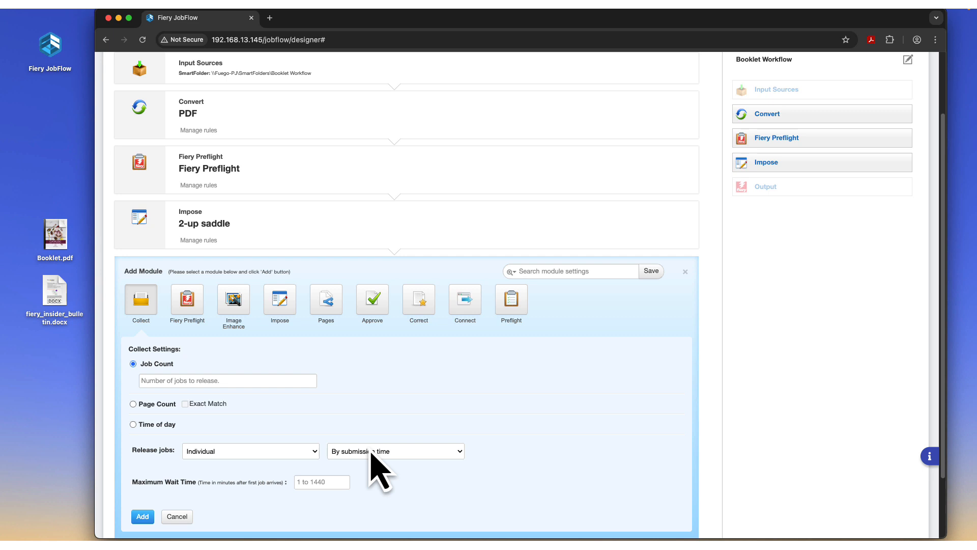
pyautogui.scroll(-1, 447, 399)
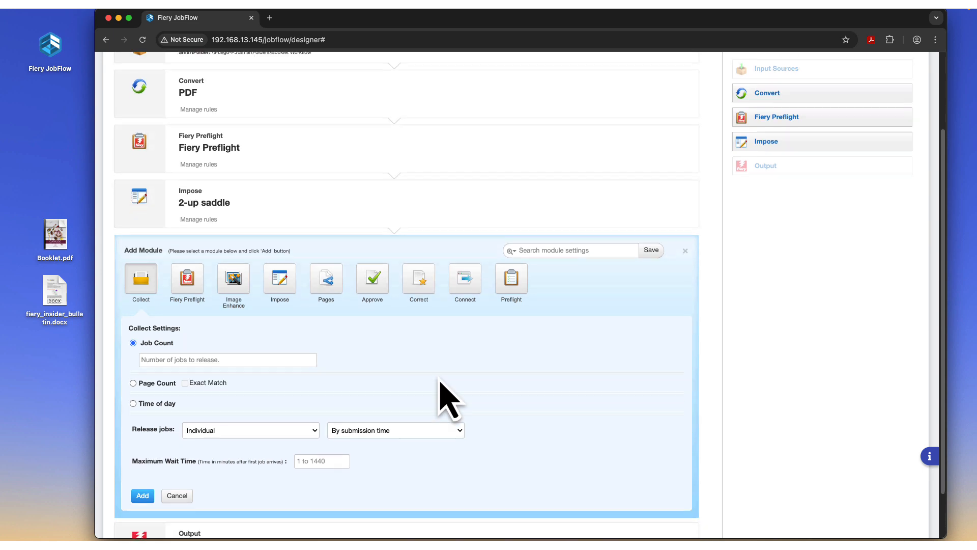
pyautogui.click(373, 280)
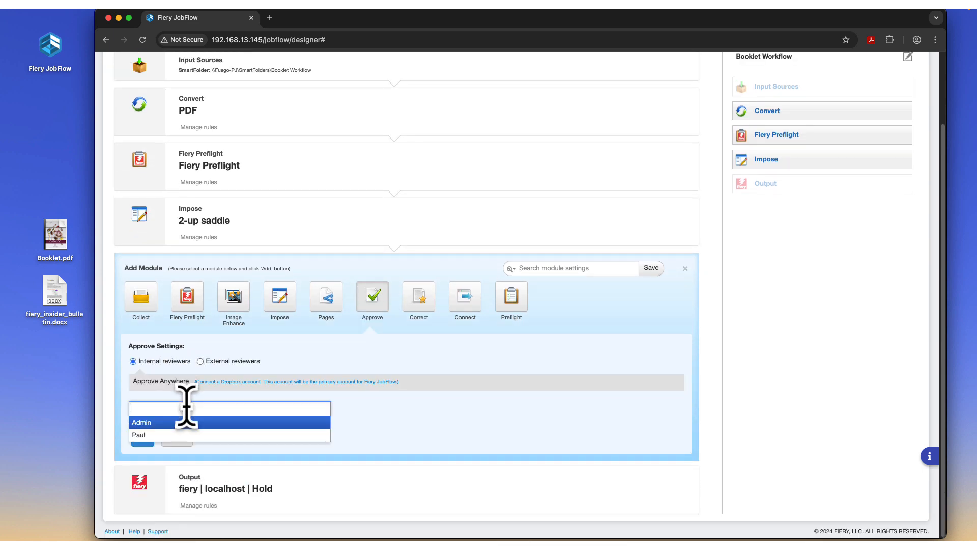
pyautogui.click(193, 408)
pyautogui.click(138, 422)
pyautogui.click(148, 439)
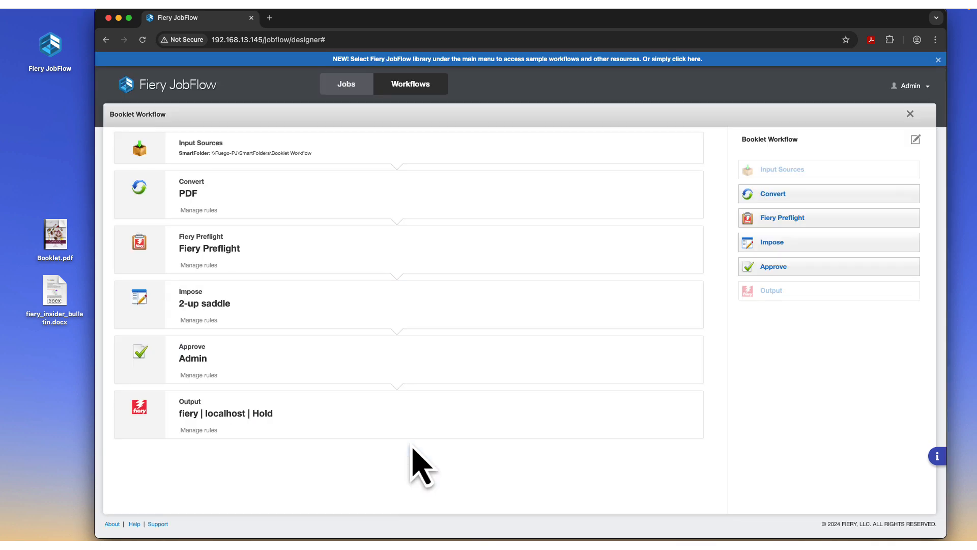
# Assign the JF_Booklet job preset to the workflow's Output module and save the output settings.
pyautogui.click(687, 406)
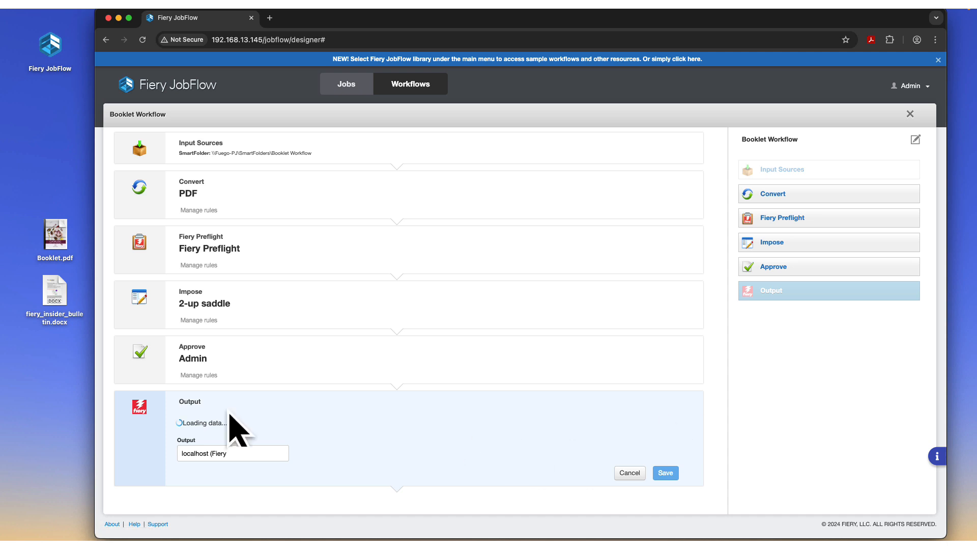
pyautogui.click(449, 441)
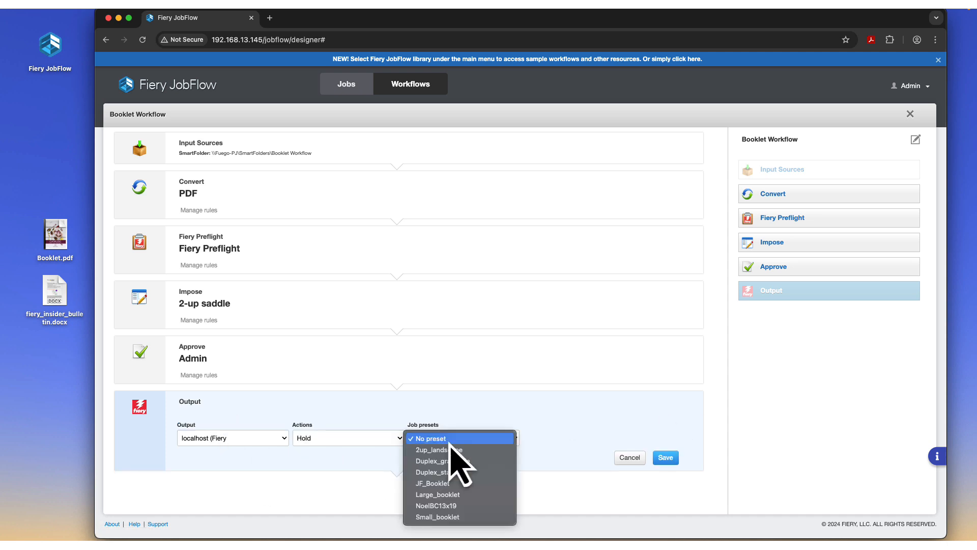
pyautogui.click(449, 486)
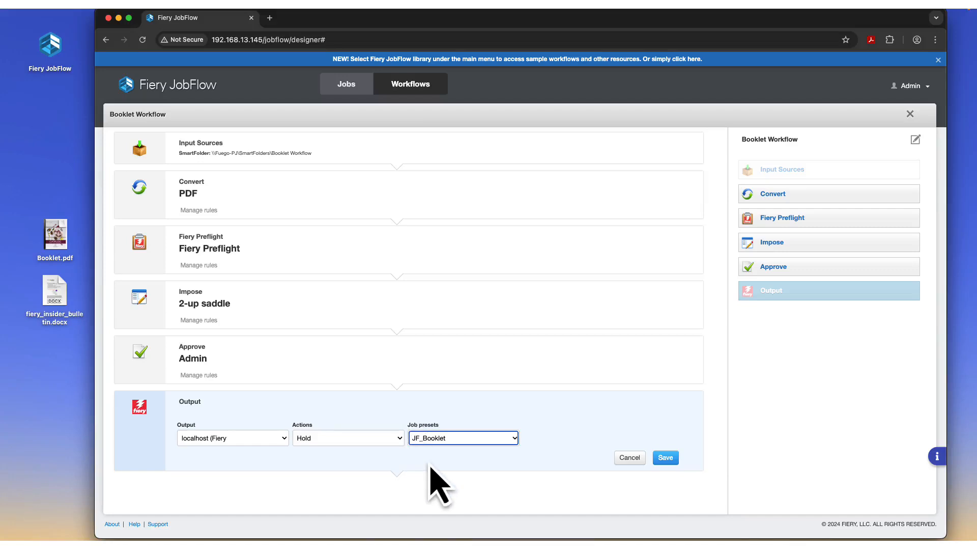
pyautogui.click(666, 457)
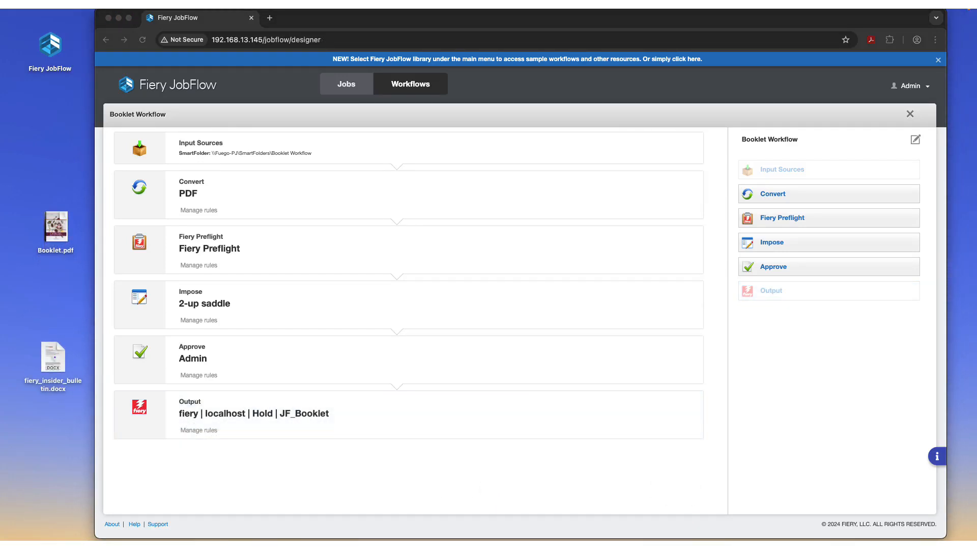
# Submit the desktop file Booklet.pdf to the Booklet Workflow.
pyautogui.click(60, 232)
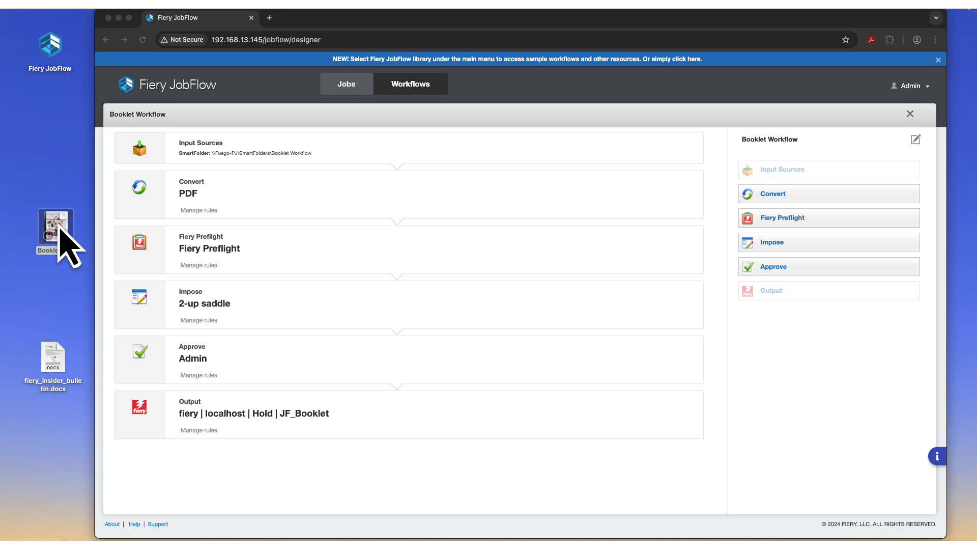
pyautogui.moveTo(60, 231); pyautogui.dragTo(286, 160)
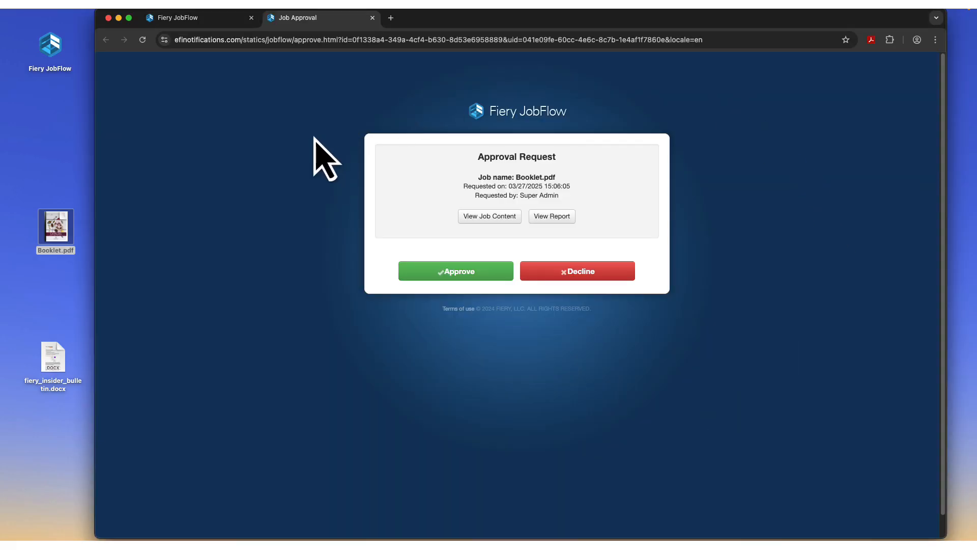
# Review the imposed job content and the preflight report of Booklet.pdf from the approval request.
pyautogui.click(488, 216)
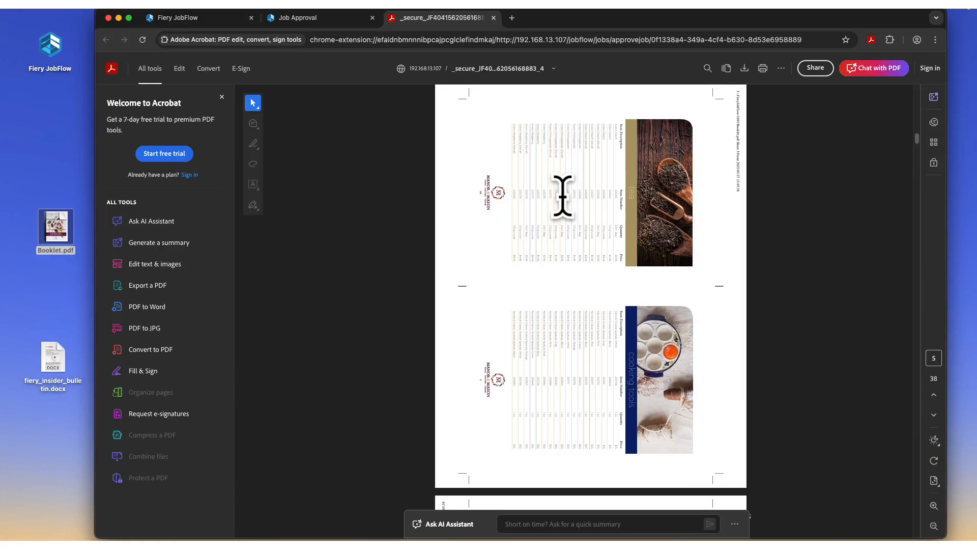
pyautogui.click(317, 18)
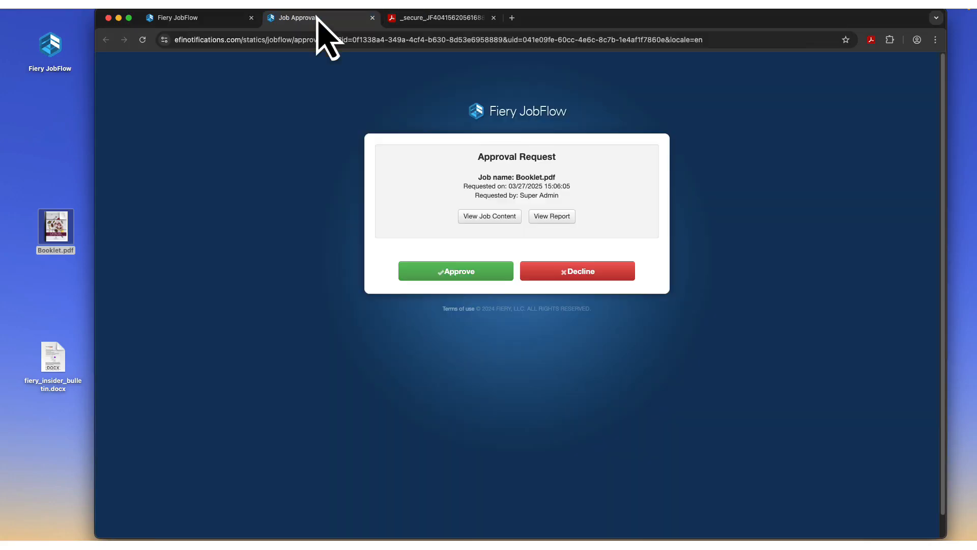
pyautogui.click(560, 217)
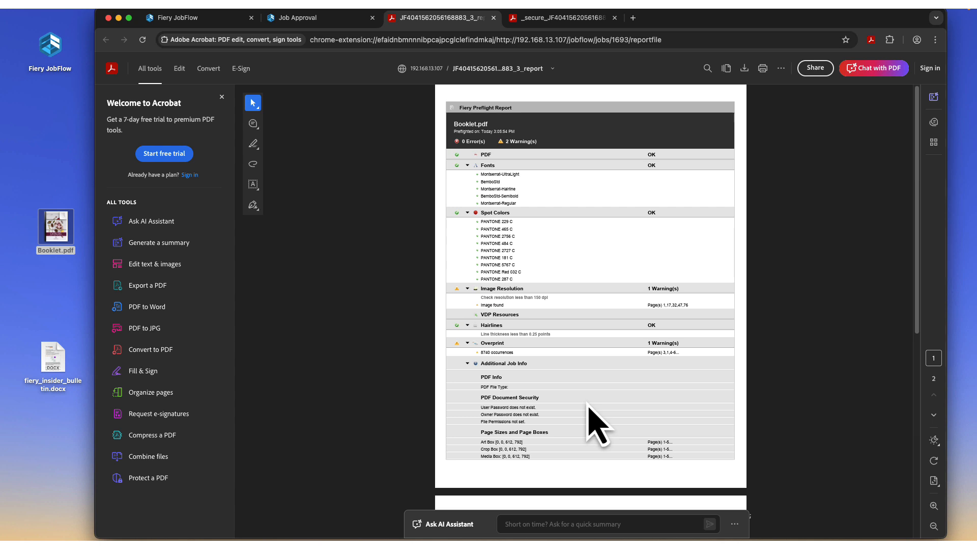
pyautogui.scroll(-5, 598, 422)
pyautogui.click(311, 20)
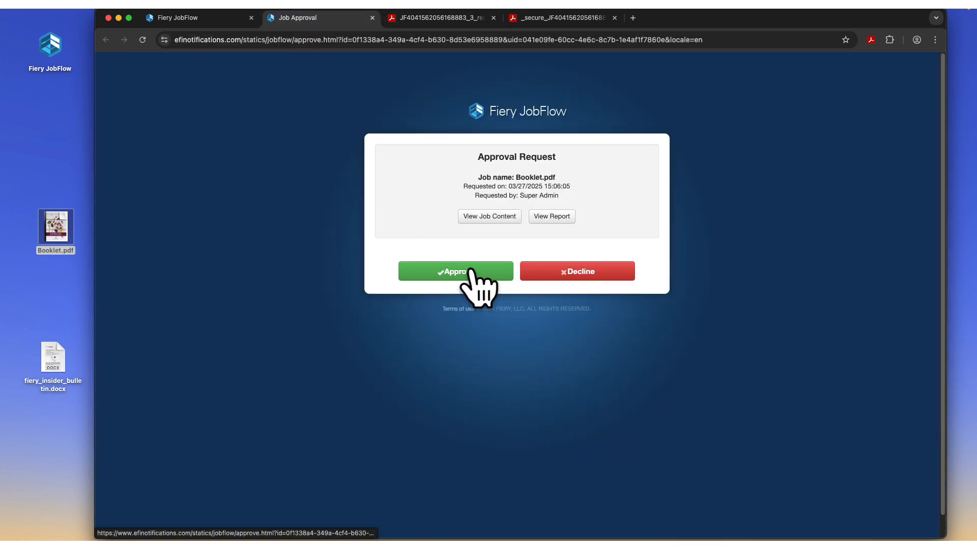
# Open the form for declining Booklet.pdf, return to the approval request without submitting a reason, and approve the job.
pyautogui.click(580, 277)
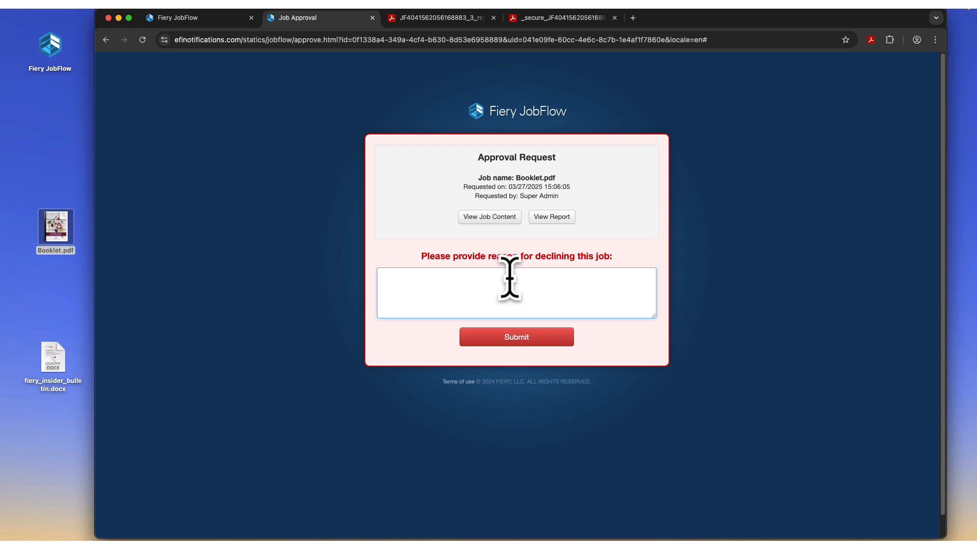
pyautogui.click(106, 41)
pyautogui.click(465, 274)
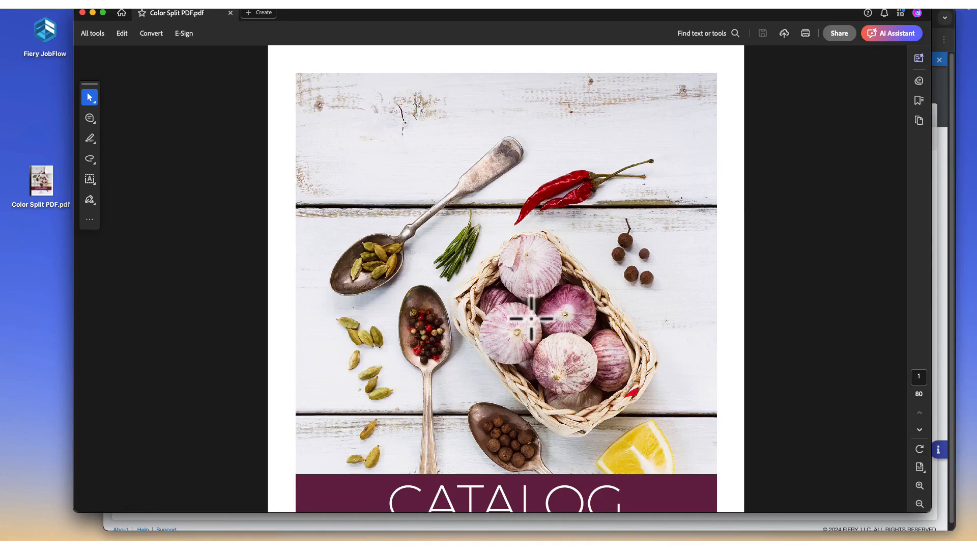
# Examine the cover and first body pages of Color Split PDF.pdf in Acrobat to compare their color use.
pyautogui.scroll(-2, 534, 326)
pyautogui.scroll(-7, 534, 326)
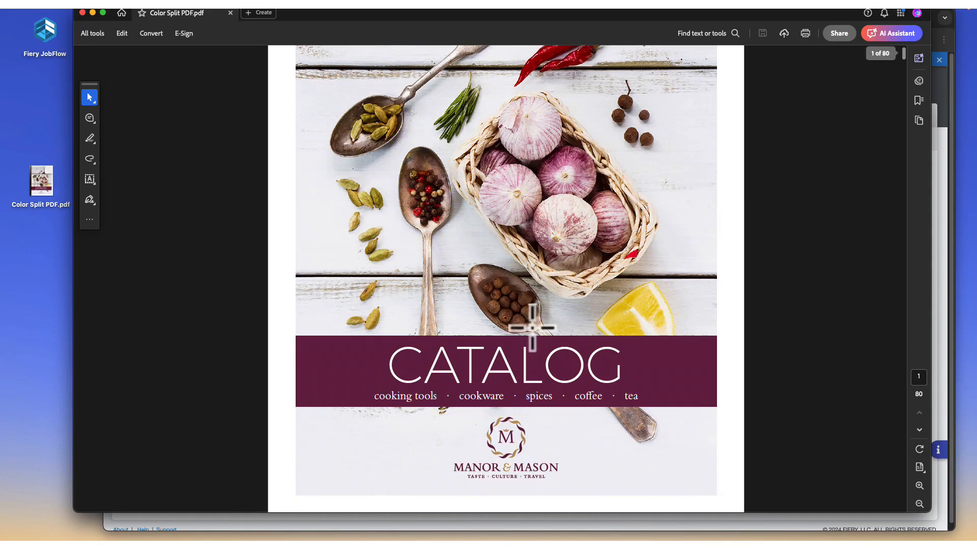
pyautogui.scroll(-20, 524, 331)
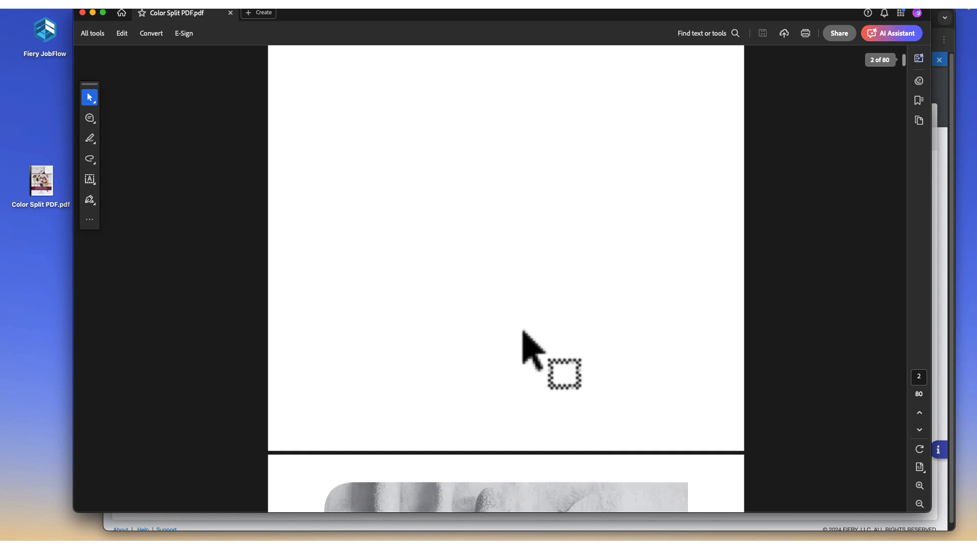
pyautogui.scroll(-18, 524, 334)
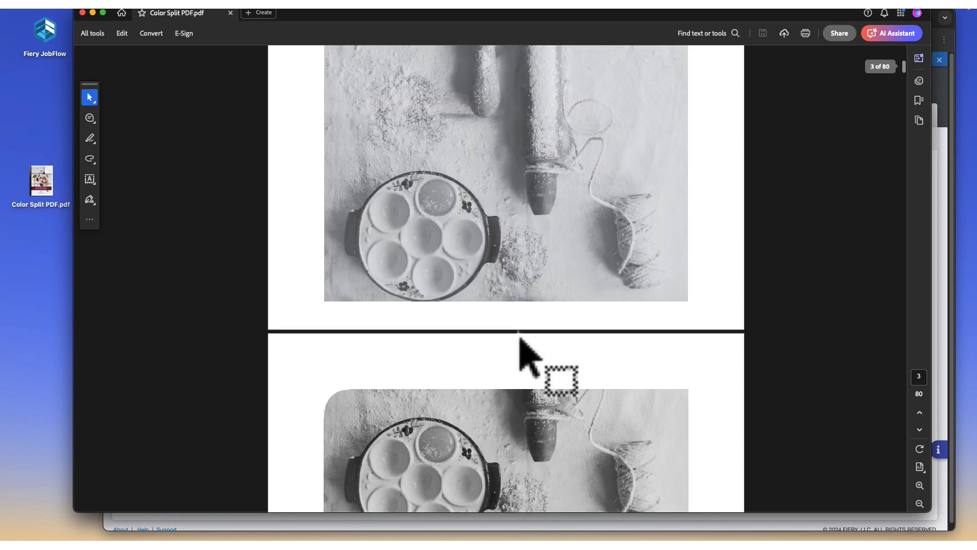
pyautogui.scroll(3, 520, 340)
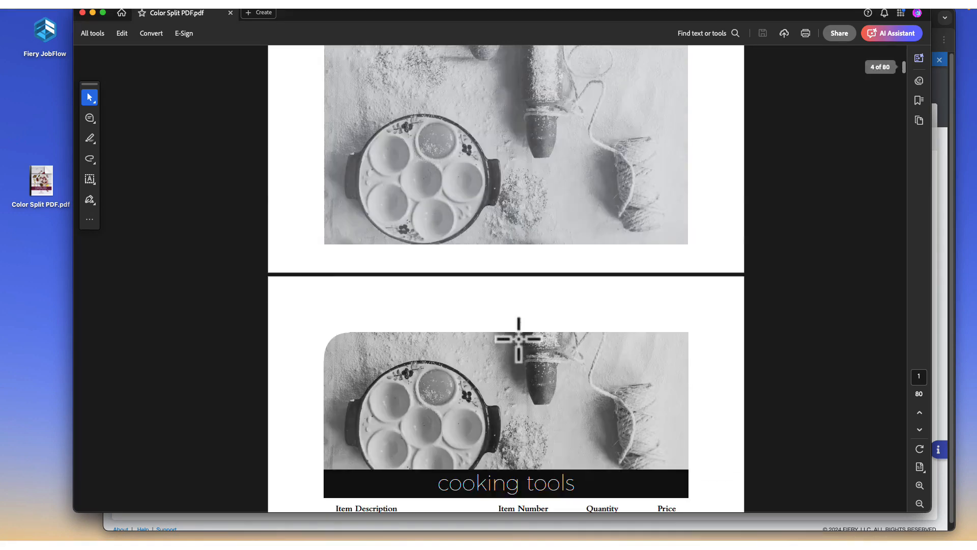
pyautogui.scroll(1, 598, 183)
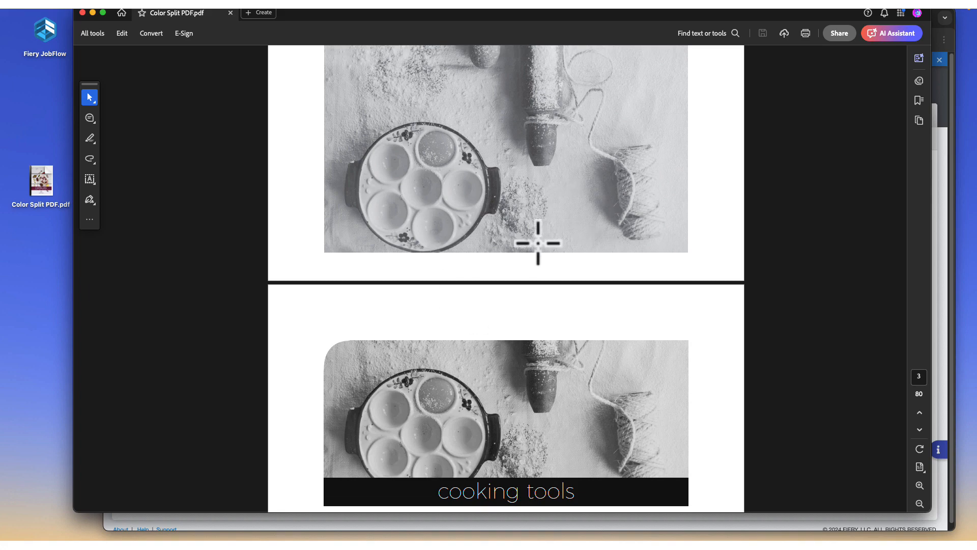
pyautogui.scroll(1, 538, 243)
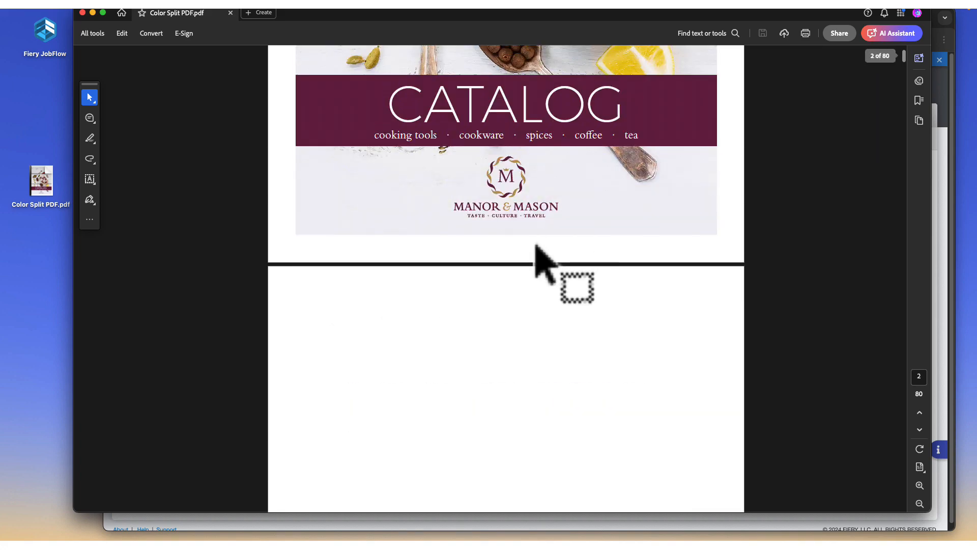
pyautogui.scroll(5, 537, 224)
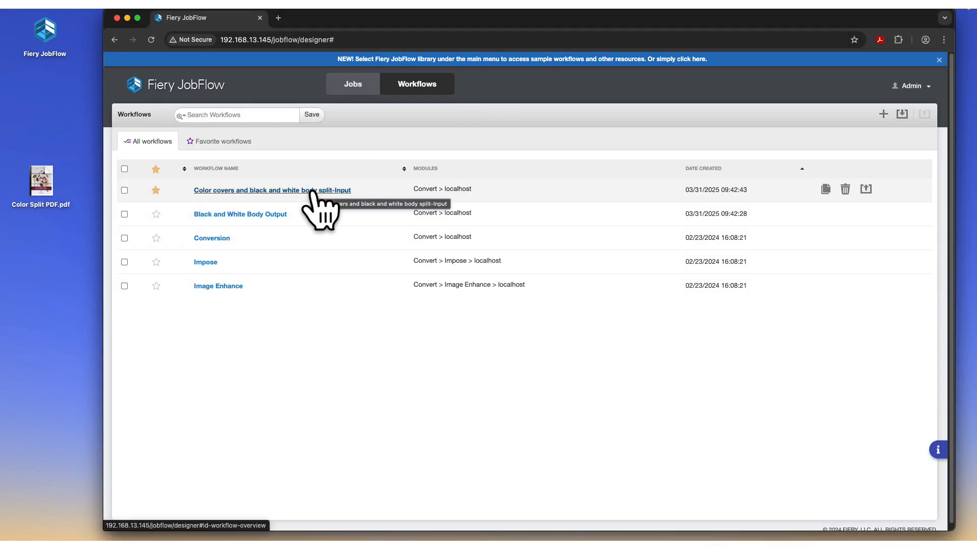
# Add a Pages module after Convert in the Color covers and black and white body split-Input workflow, extracting and keeping pages 1-2,79-80.
pyautogui.click(300, 190)
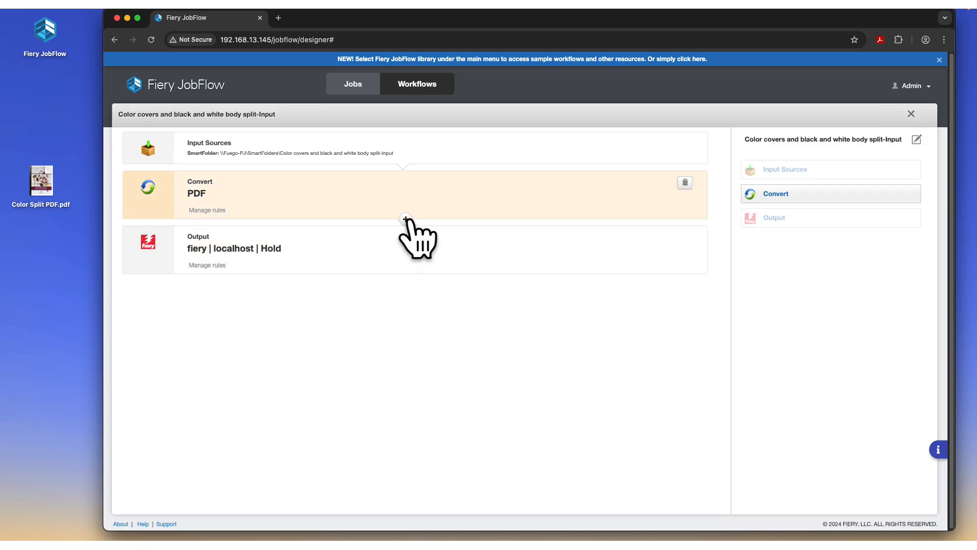
pyautogui.click(406, 219)
pyautogui.click(341, 273)
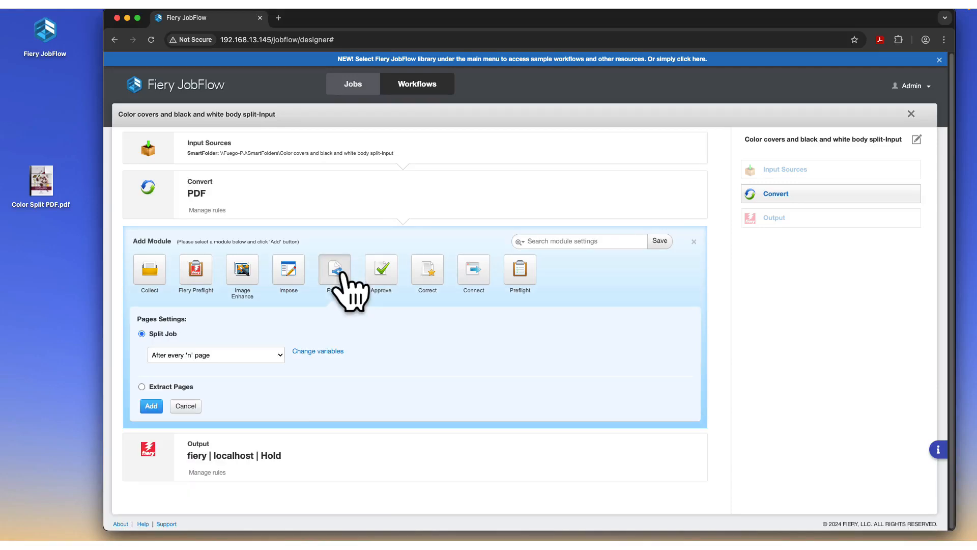
pyautogui.click(170, 389)
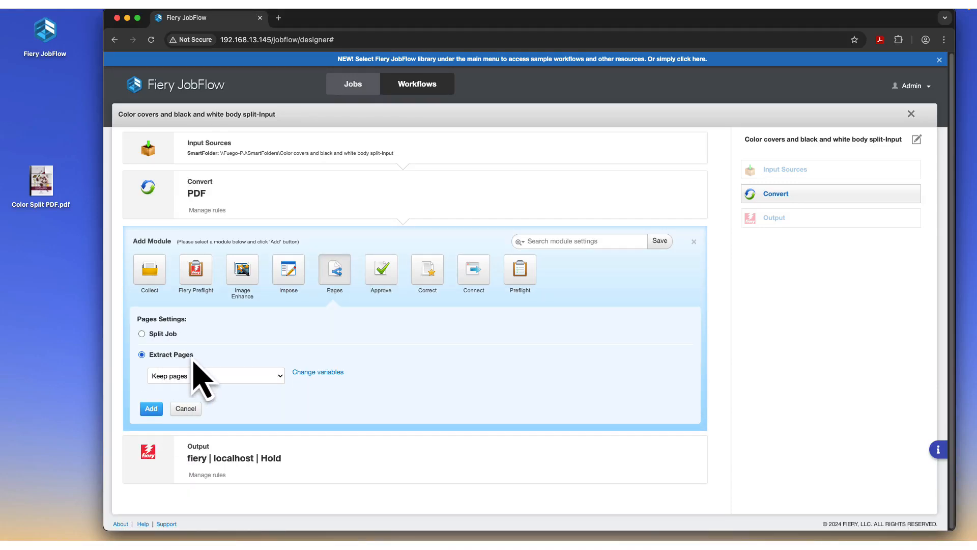
pyautogui.click(239, 375)
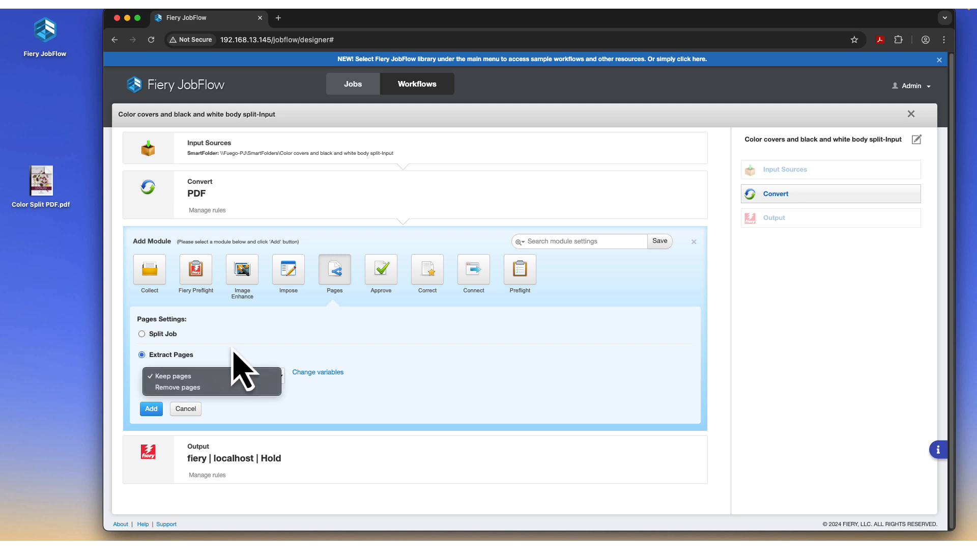
pyautogui.click(240, 375)
pyautogui.click(319, 373)
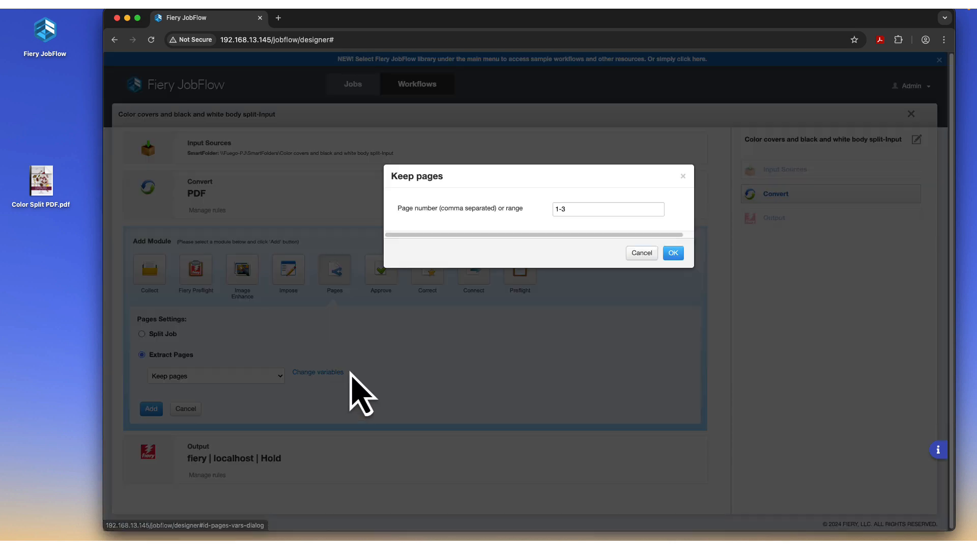
pyautogui.write('1')
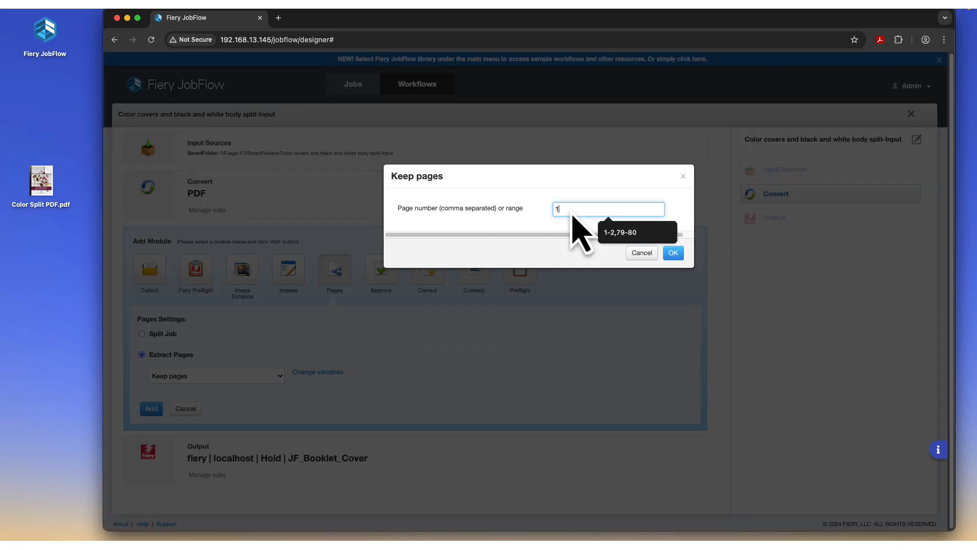
pyautogui.click(620, 233)
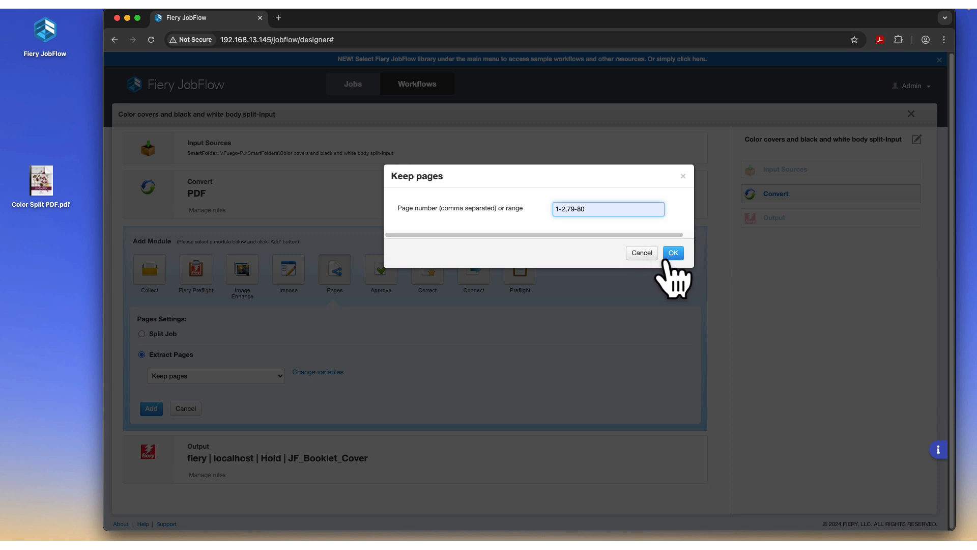
pyautogui.click(672, 254)
pyautogui.click(151, 408)
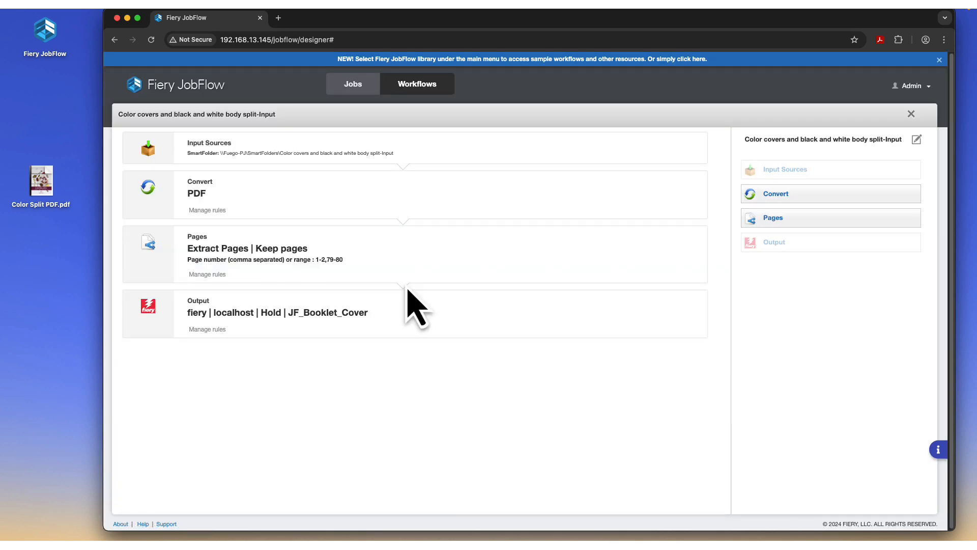
# Add an Impose module with the 2-up saddle template after the Pages module.
pyautogui.click(406, 283)
pyautogui.click(294, 335)
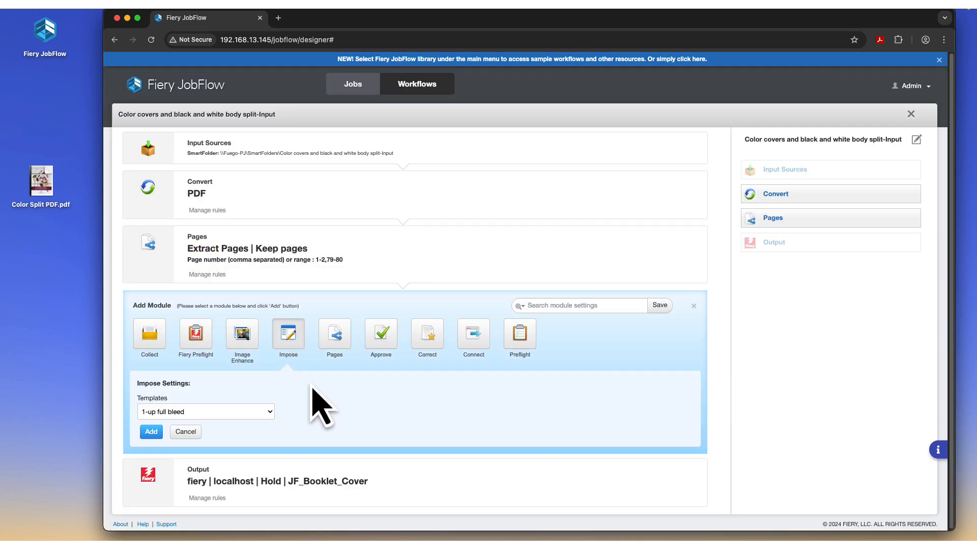
pyautogui.click(261, 412)
pyautogui.click(214, 445)
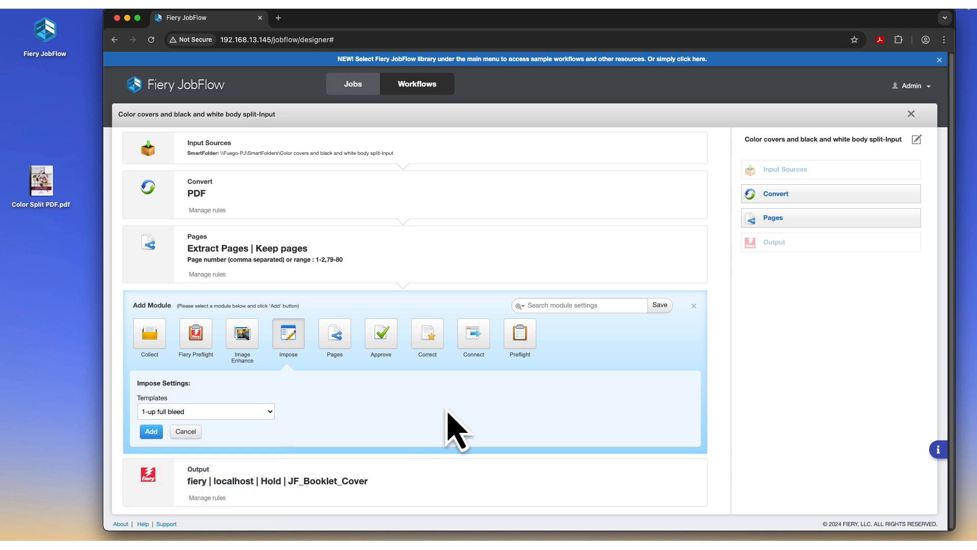
pyautogui.click(148, 431)
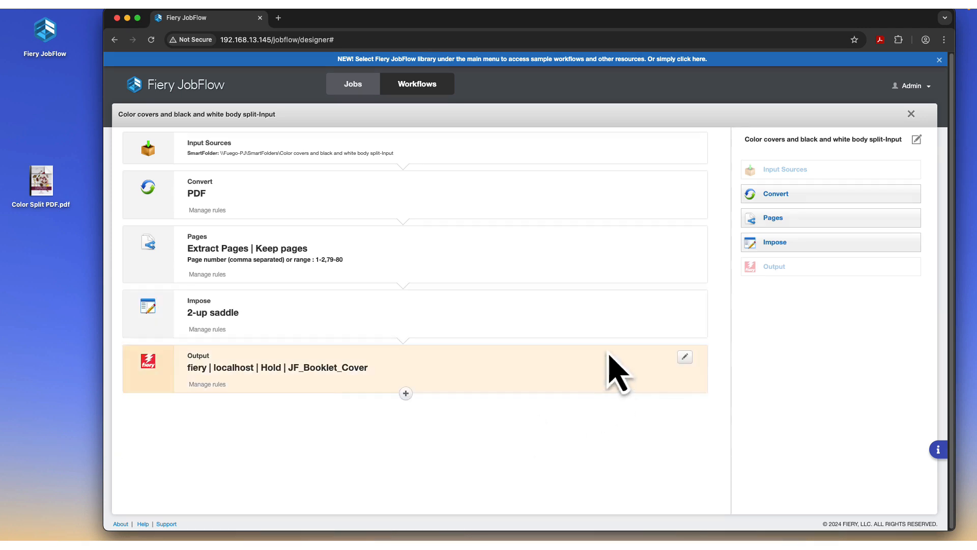
# Set the workflow's output to use the JF_Booklet_Cover preset and save it.
pyautogui.click(686, 359)
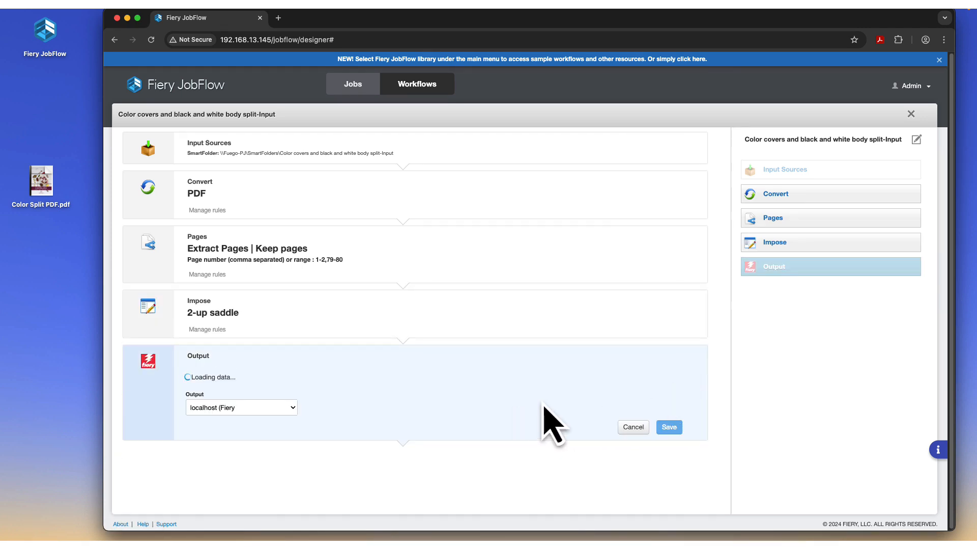
pyautogui.click(511, 395)
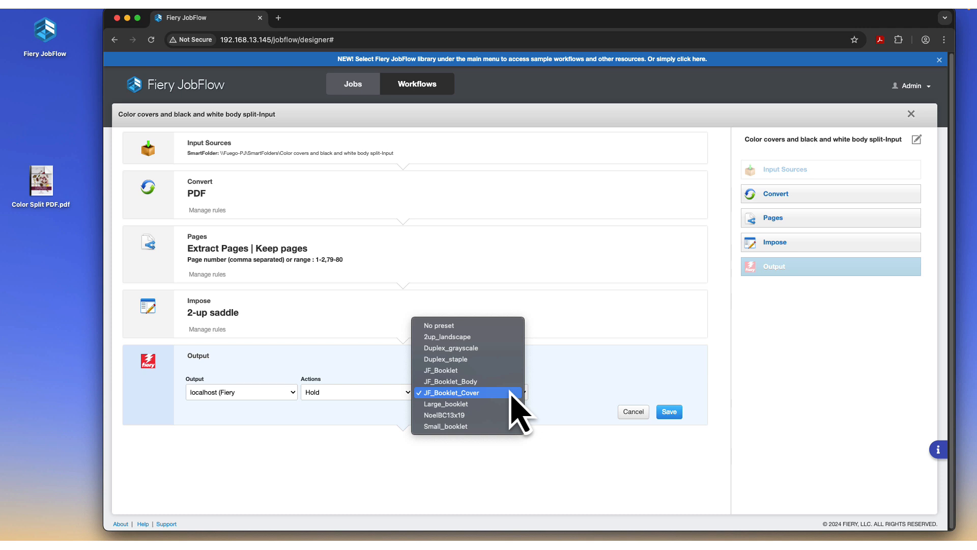
pyautogui.click(511, 396)
pyautogui.click(669, 414)
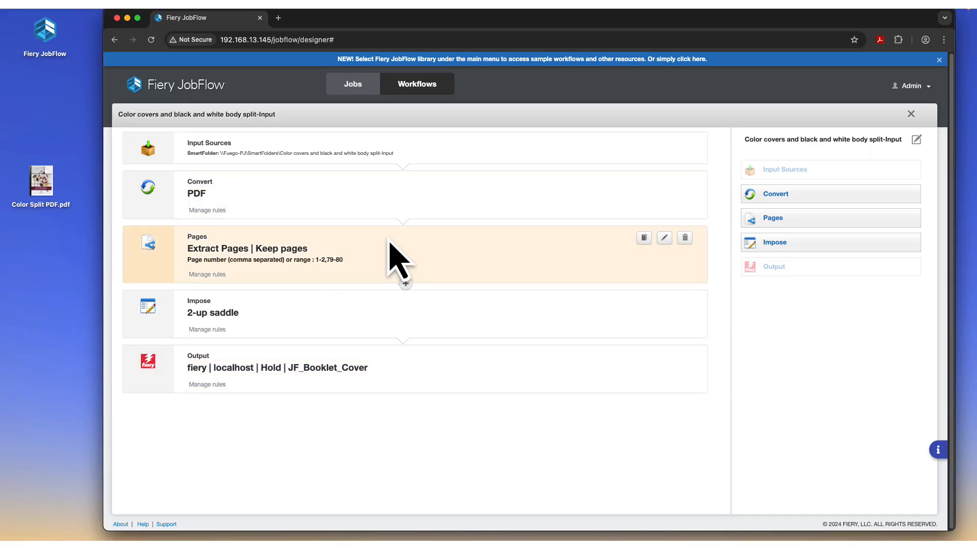
# Add a rule to the Convert module that copies the job to Black and White Body Output if Convert Passes.
pyautogui.click(210, 210)
pyautogui.click(286, 185)
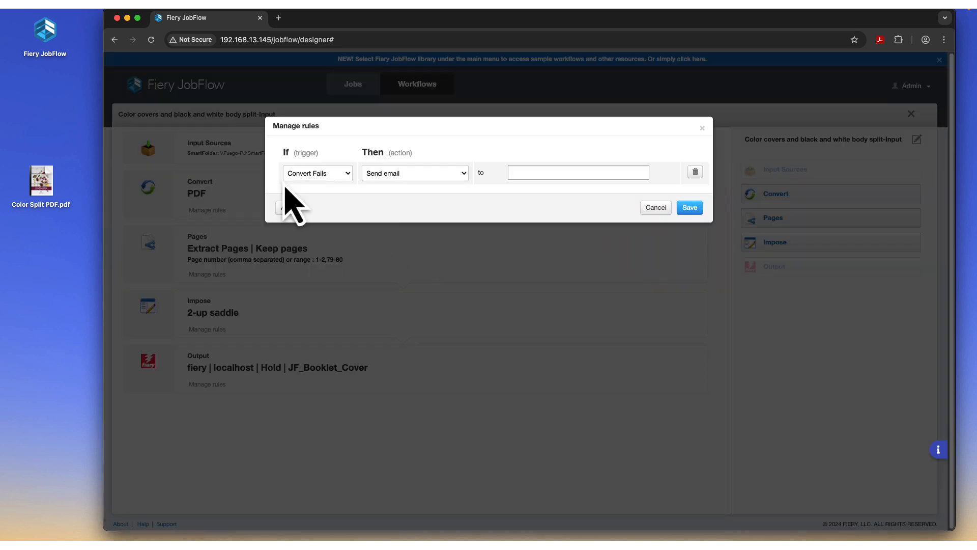
pyautogui.click(344, 178)
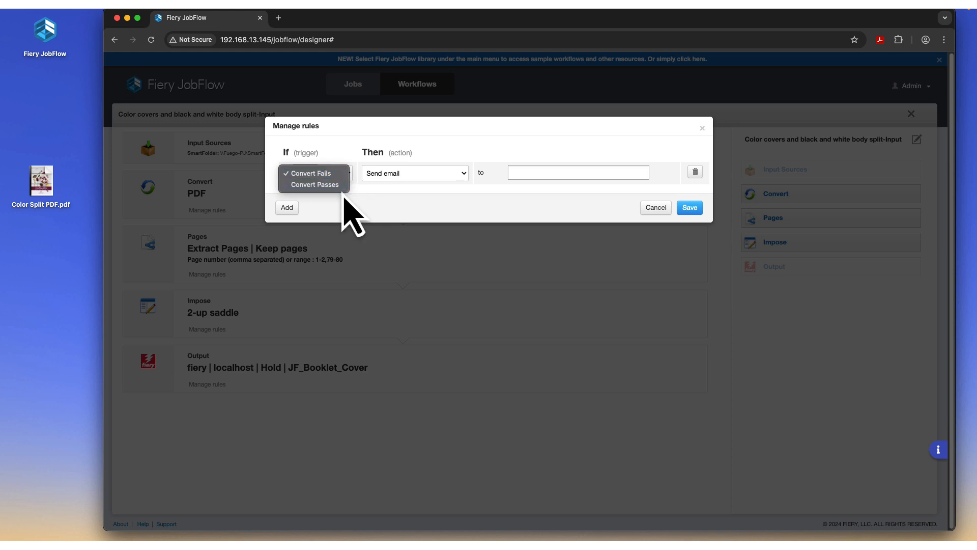
pyautogui.click(344, 185)
pyautogui.click(460, 177)
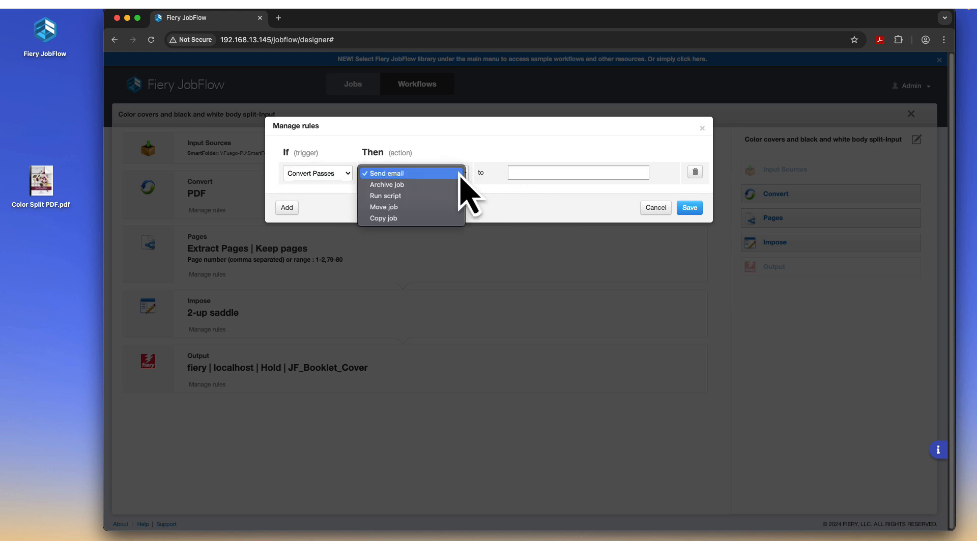
pyautogui.click(450, 218)
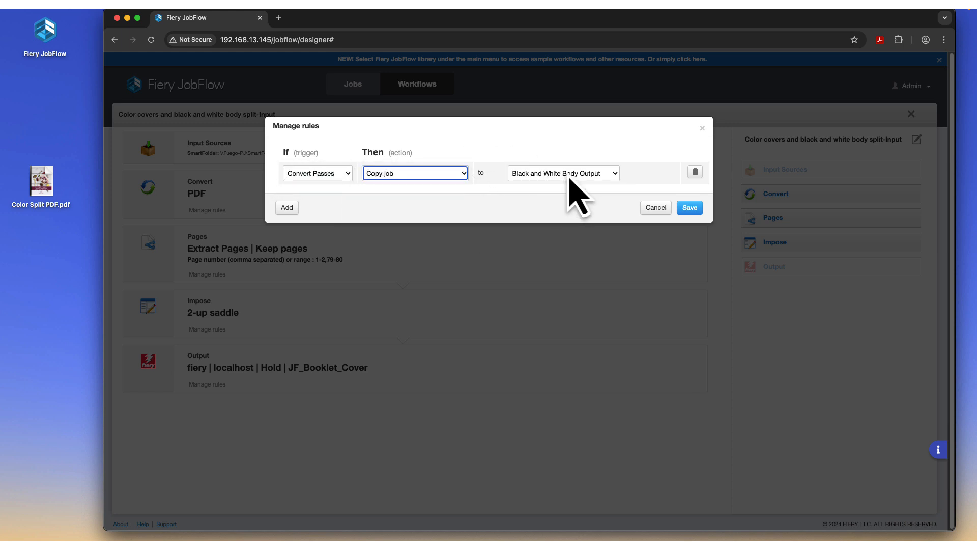
pyautogui.click(683, 211)
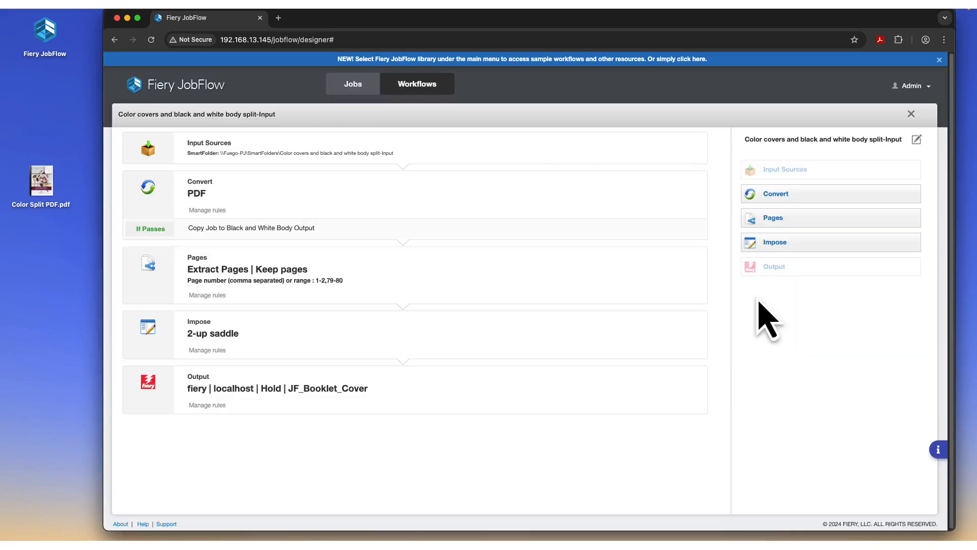
# Submit the desktop file Color Split PDF.pdf to the Color covers and black and white body split-Input workflow.
pyautogui.click(42, 191)
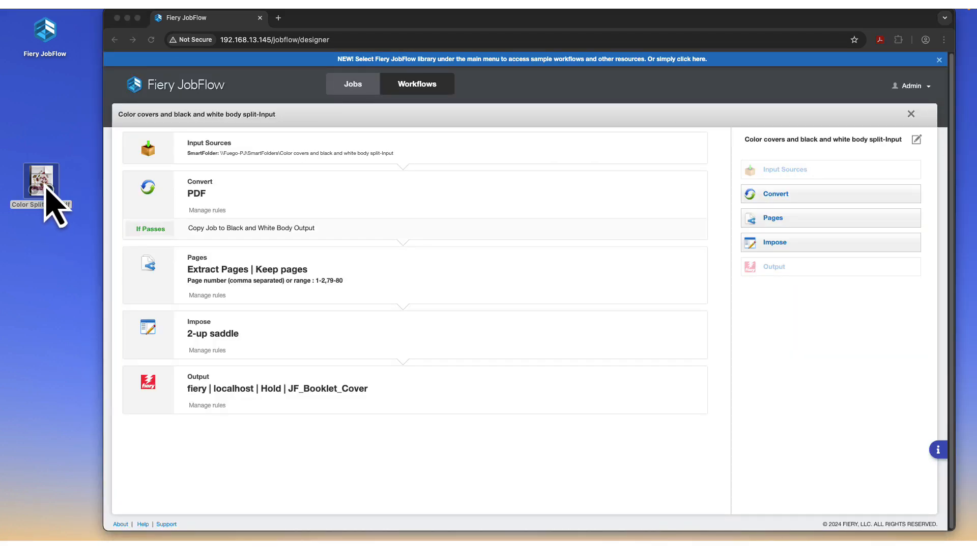
pyautogui.moveTo(50, 182); pyautogui.dragTo(325, 152)
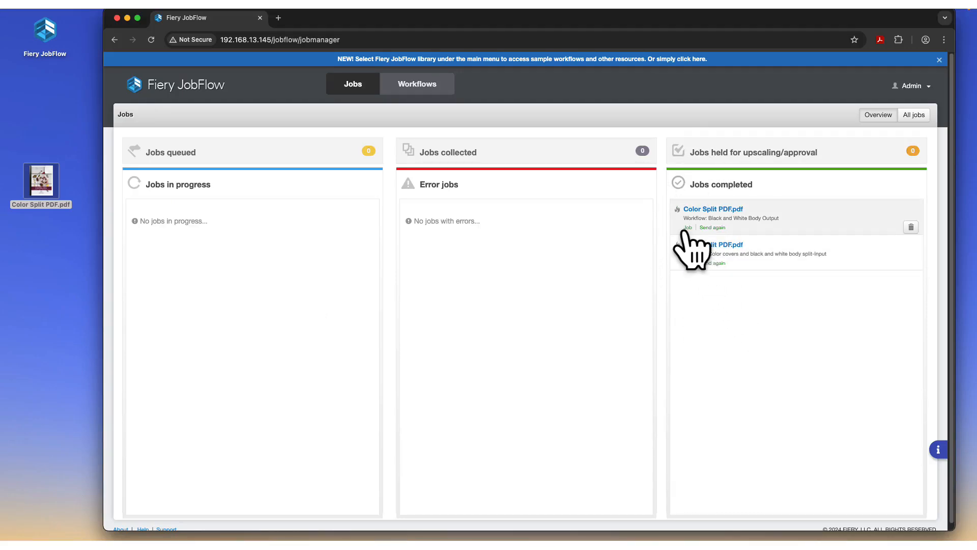
# Examine the processed PDFs of both completed Color Split PDF.pdf jobs, and inspect the two spooled jobs in Fiery Command WorkStation.
pyautogui.click(697, 247)
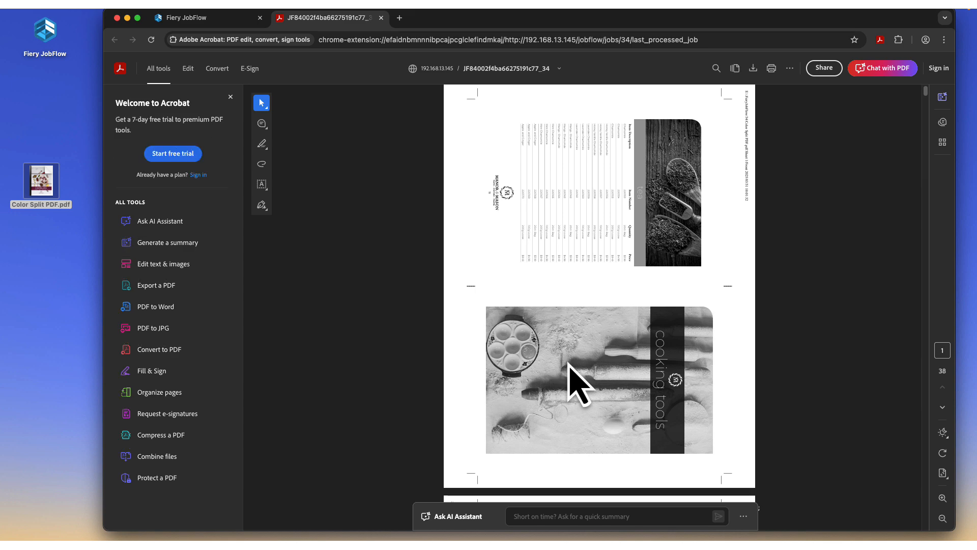
pyautogui.scroll(-10, 575, 384)
pyautogui.click(381, 18)
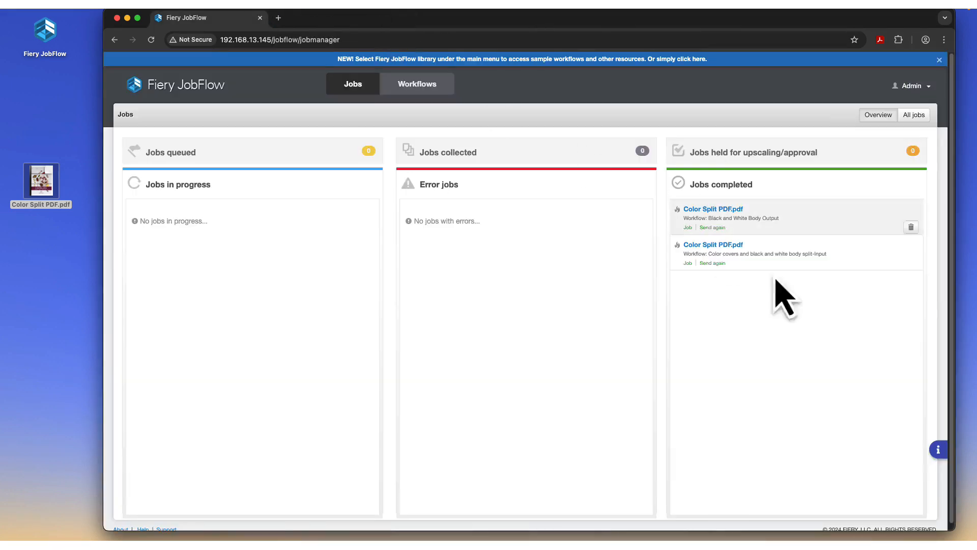
pyautogui.click(688, 263)
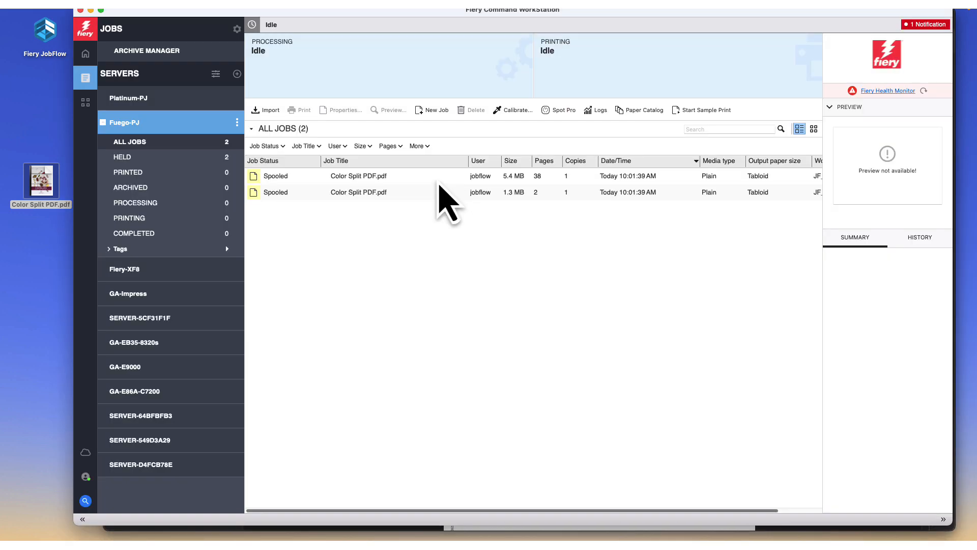
pyautogui.click(385, 177)
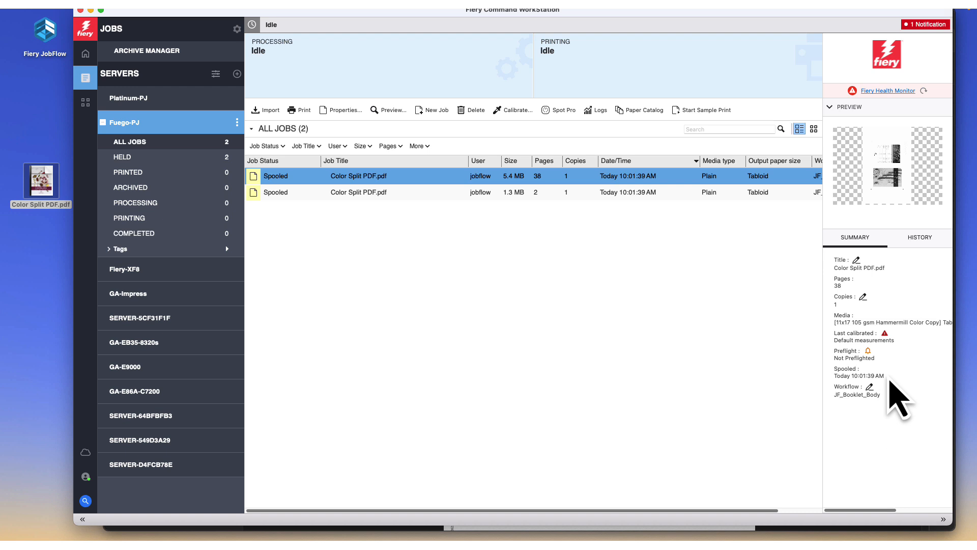
pyautogui.click(555, 193)
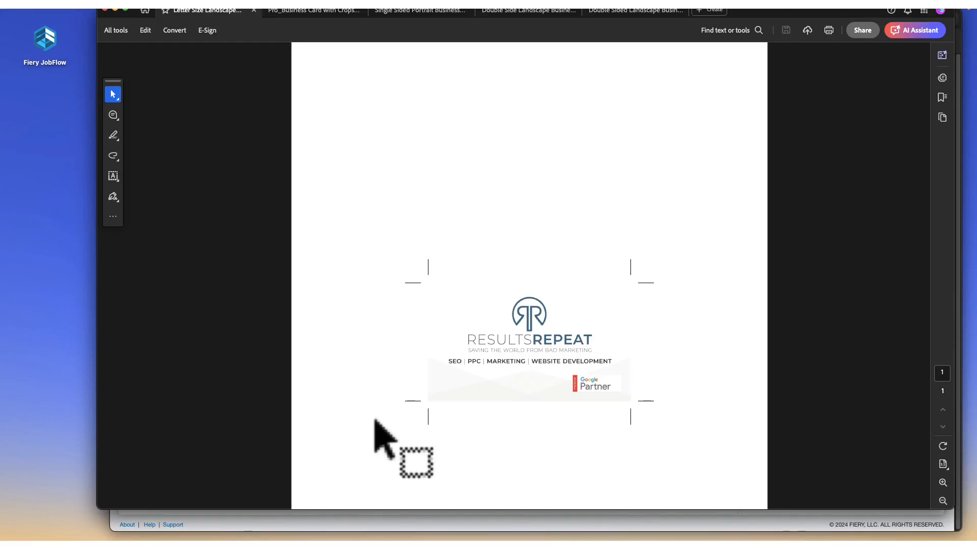
# Compare the sample business card PDFs in Acrobat for differences in printer marks, orientation and number of sides.
pyautogui.click(326, 10)
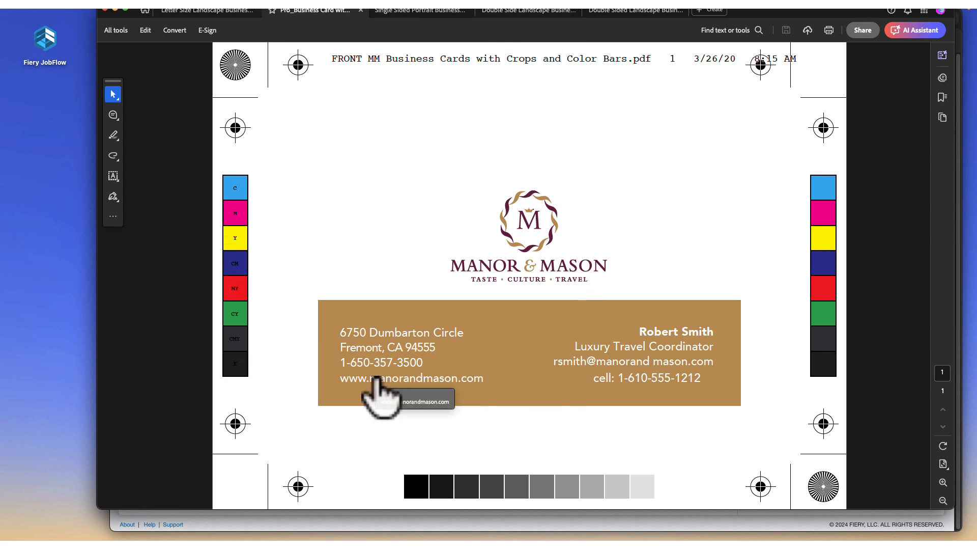
pyautogui.click(437, 11)
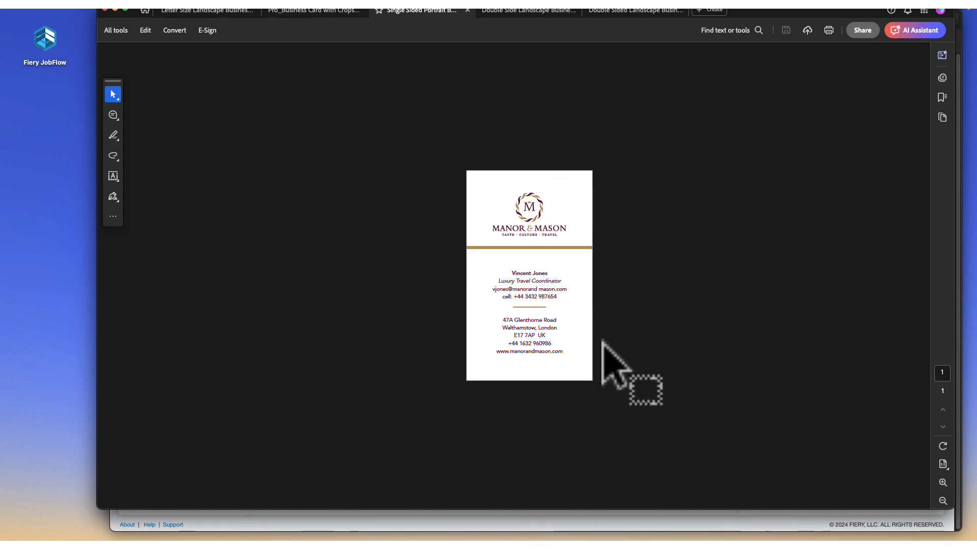
pyautogui.click(517, 10)
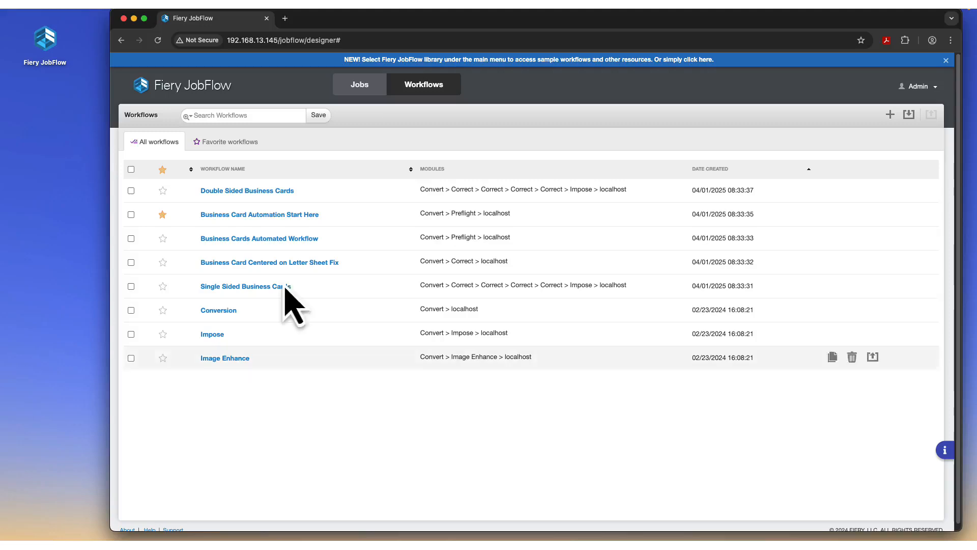
# Review the preflight checks and pass/fail routing rules of Business Card Automation Start Here and Business Cards Automated Workflow in Fiery JobFlow.
pyautogui.click(306, 216)
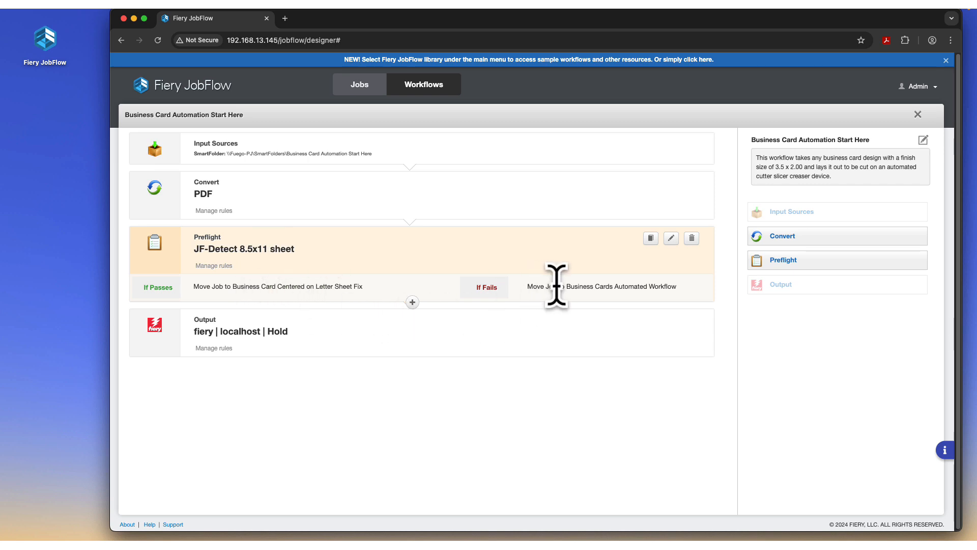
pyautogui.click(917, 114)
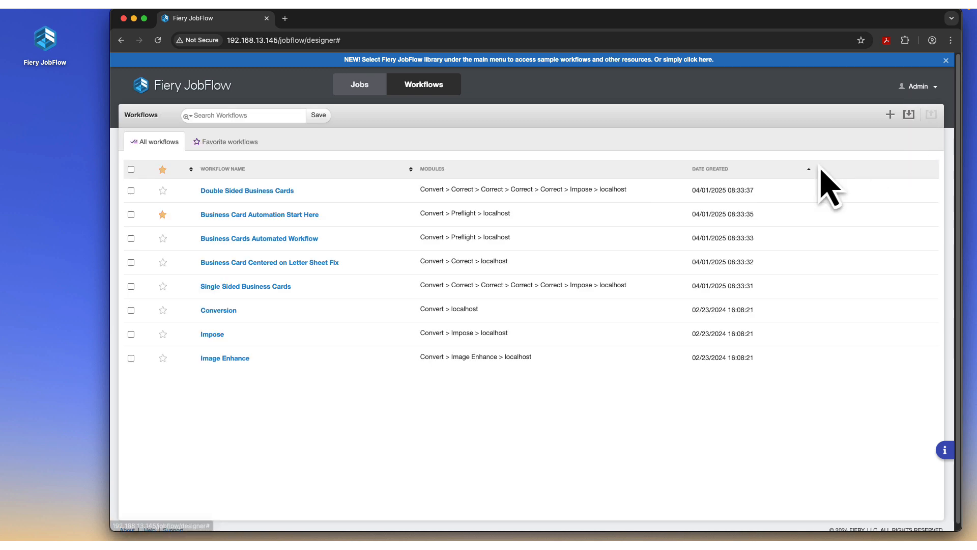
pyautogui.click(281, 240)
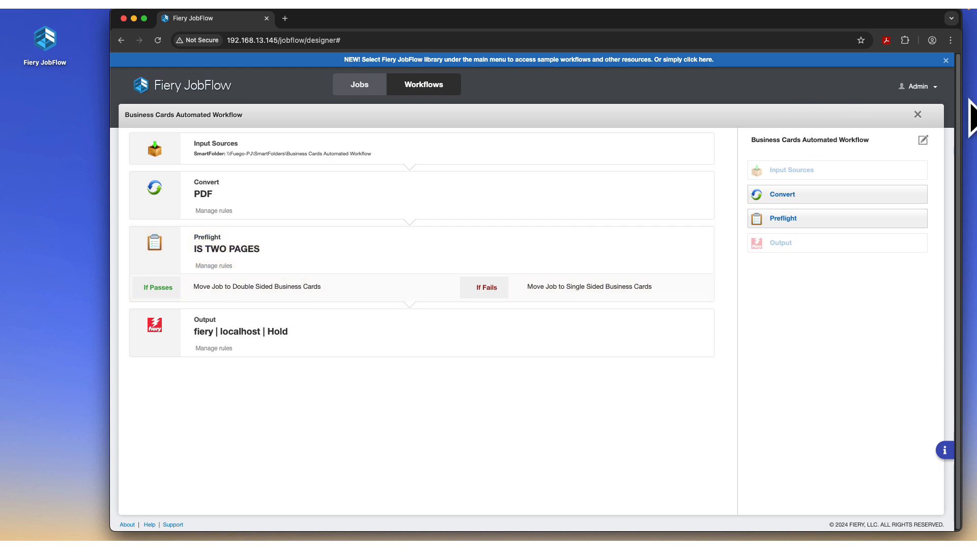
pyautogui.click(917, 115)
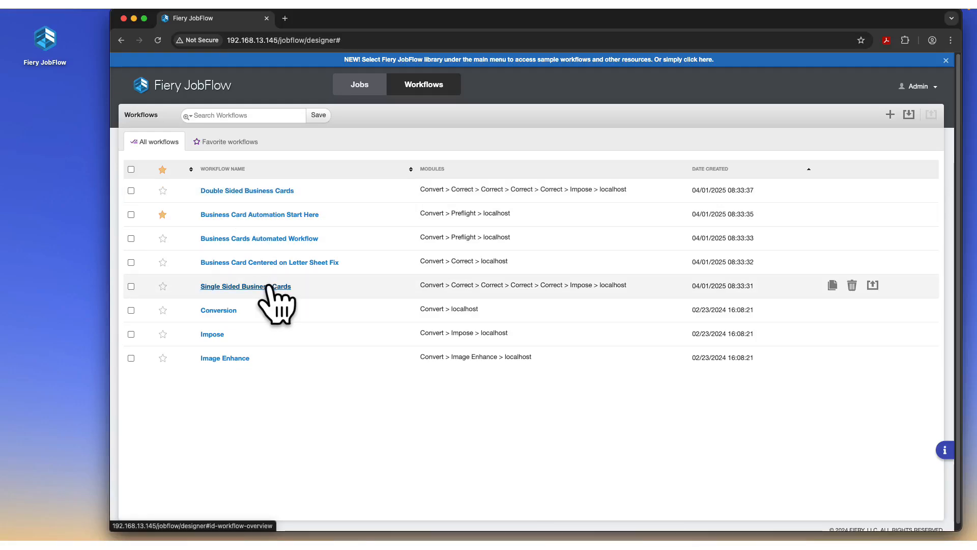
# Review the correction, imposition and output modules of the Single Sided Business Cards workflow.
pyautogui.click(270, 287)
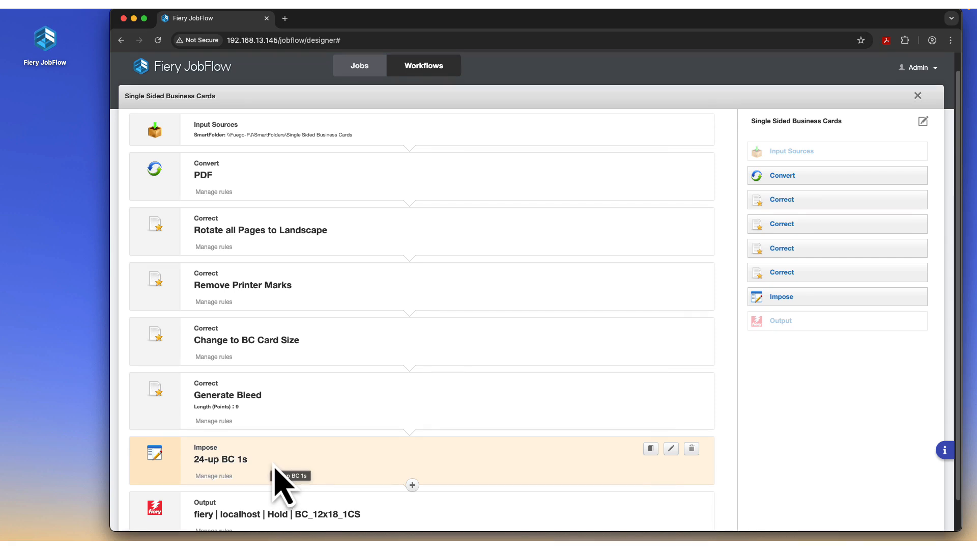
pyautogui.scroll(-1, 363, 430)
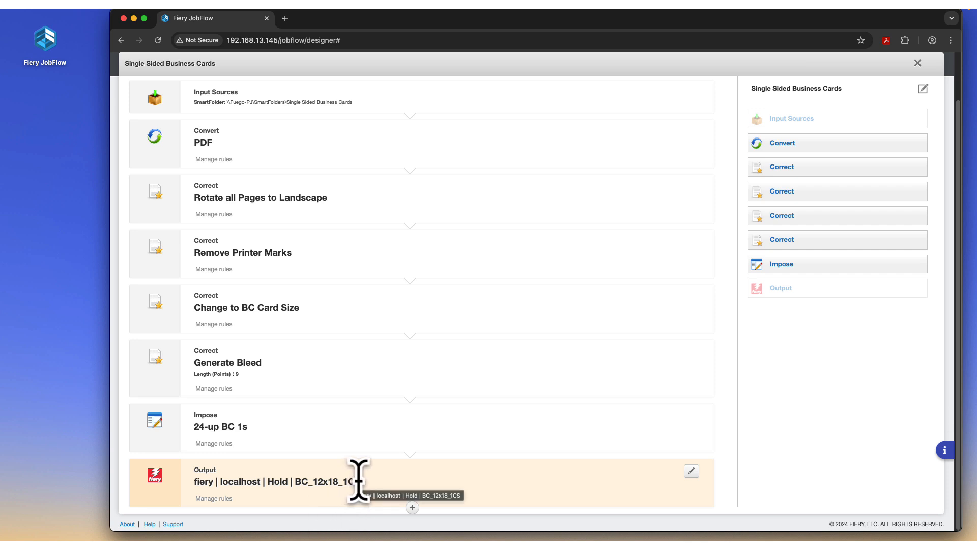
# Submit the sample business card PDFs to the Business Card Automation Start Here workflow.
pyautogui.click(918, 64)
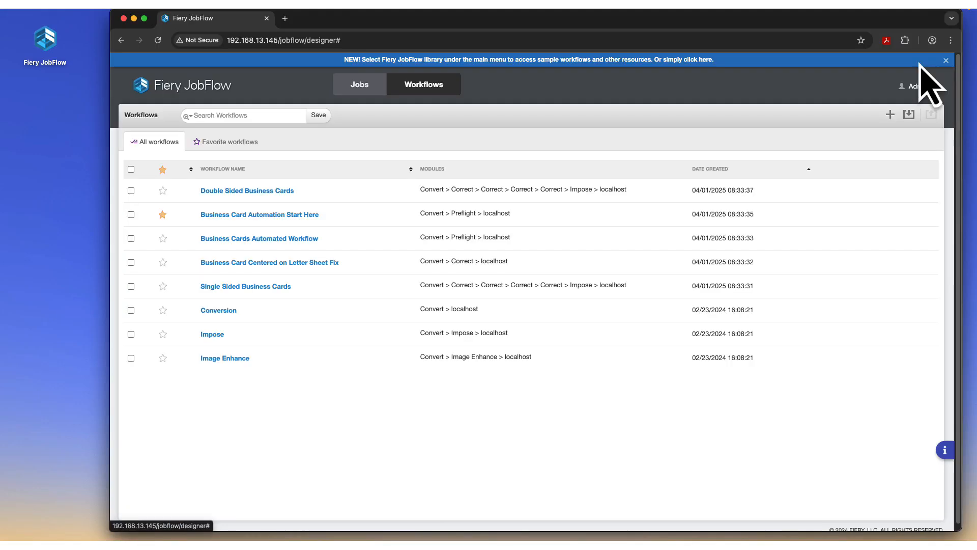
pyautogui.click(263, 215)
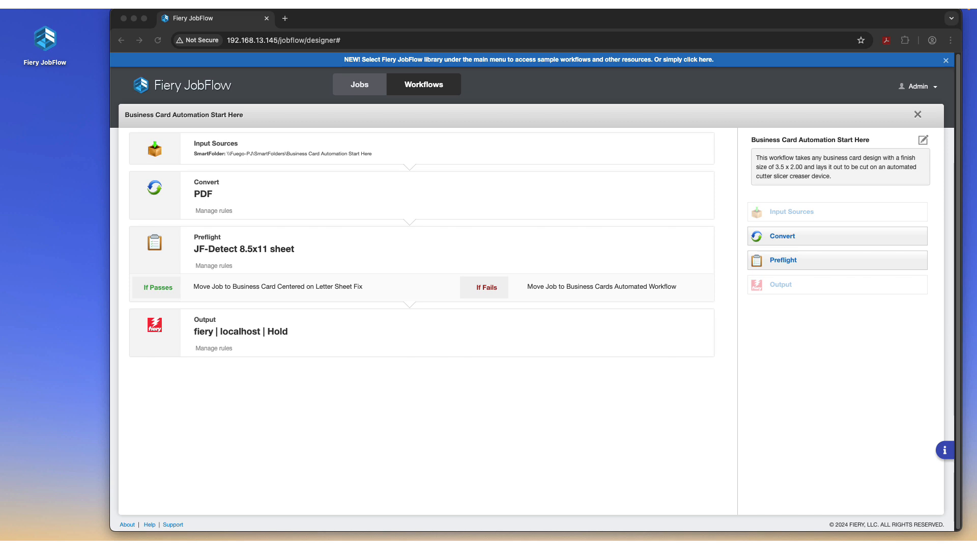
pyautogui.moveTo(0, 209); pyautogui.dragTo(387, 165)
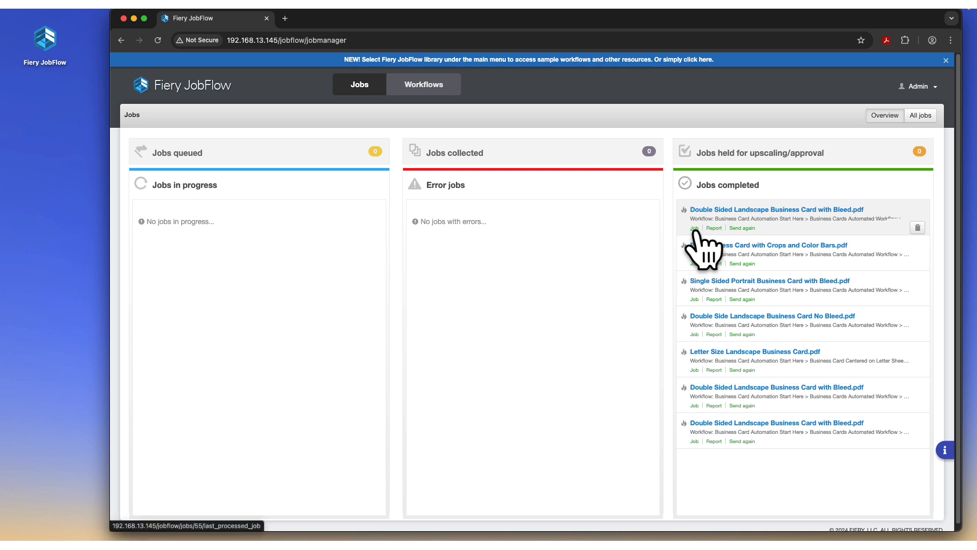
# Examine the processed Double Sided Landscape Business Card with Bleed.pdf, and preview the spooled Pro_Business Card with Crops and Color Bars job in Fiery Command WorkStation.
pyautogui.click(695, 229)
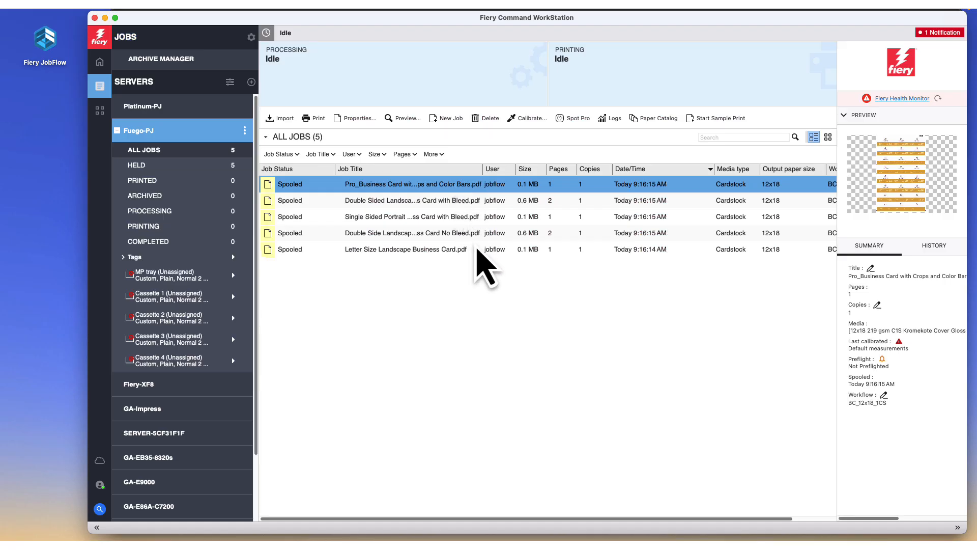
pyautogui.rightClick(457, 184)
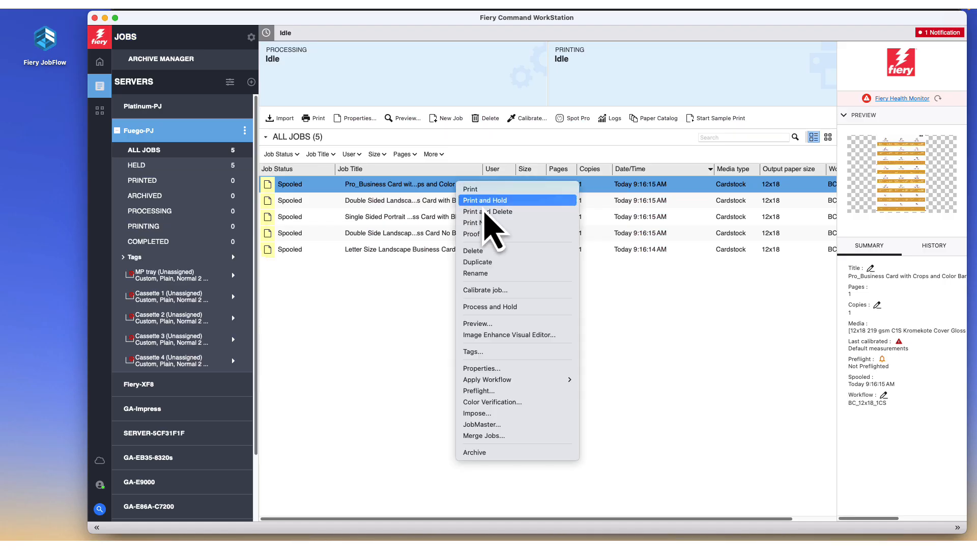
pyautogui.click(506, 324)
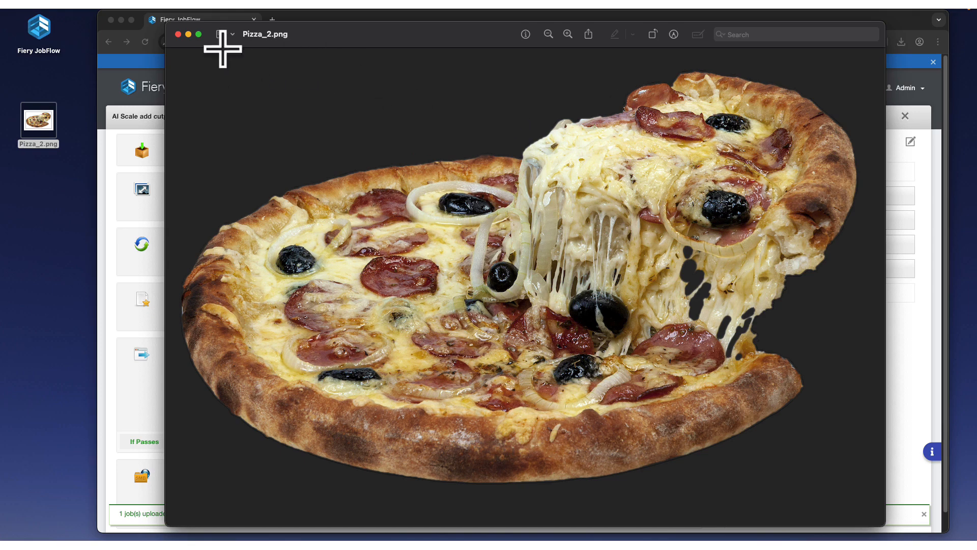
# Submit Pizza_2.png to the AI Scale add cutpath and duplicate workflow, and open the spooled nesting job for editing in Fiery Command WorkStation.
pyautogui.click(178, 34)
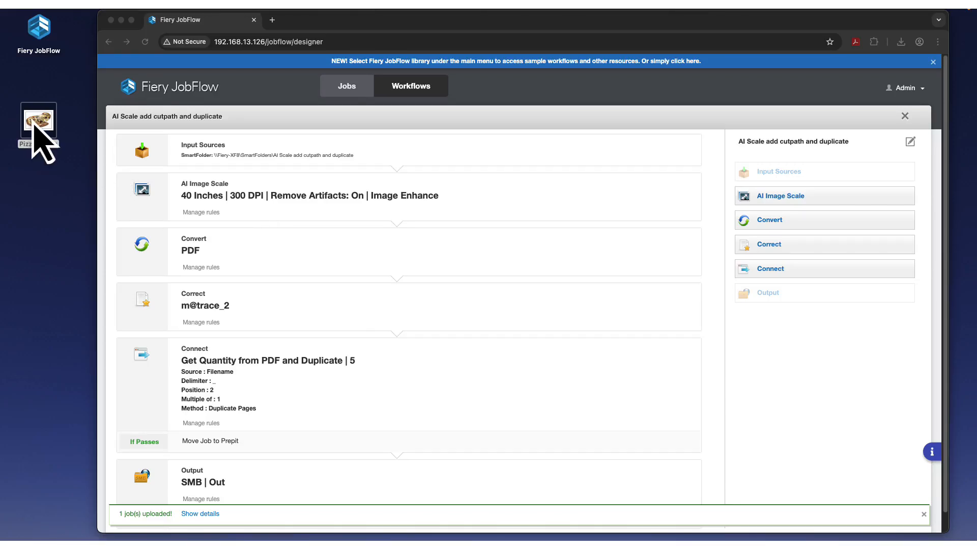
pyautogui.moveTo(37, 126); pyautogui.dragTo(298, 156)
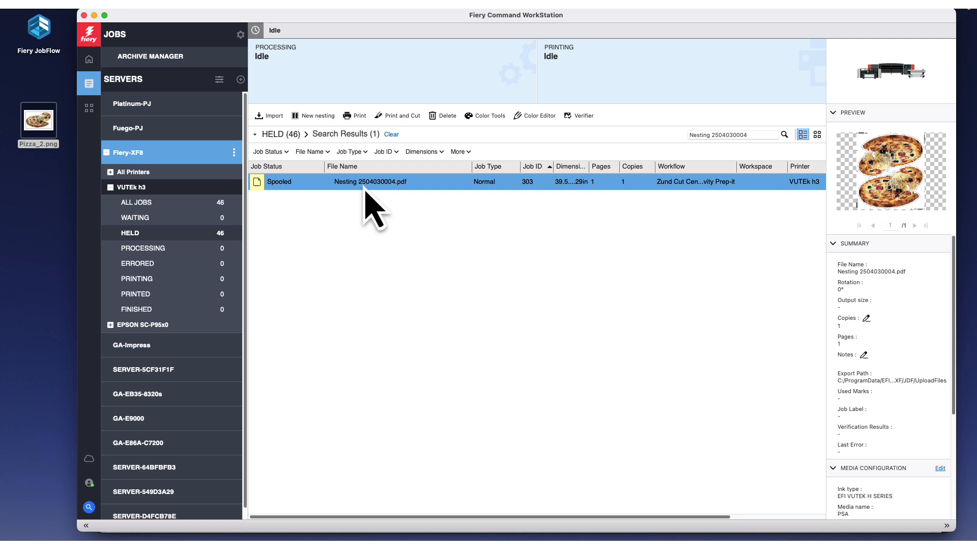
pyautogui.rightClick(364, 183)
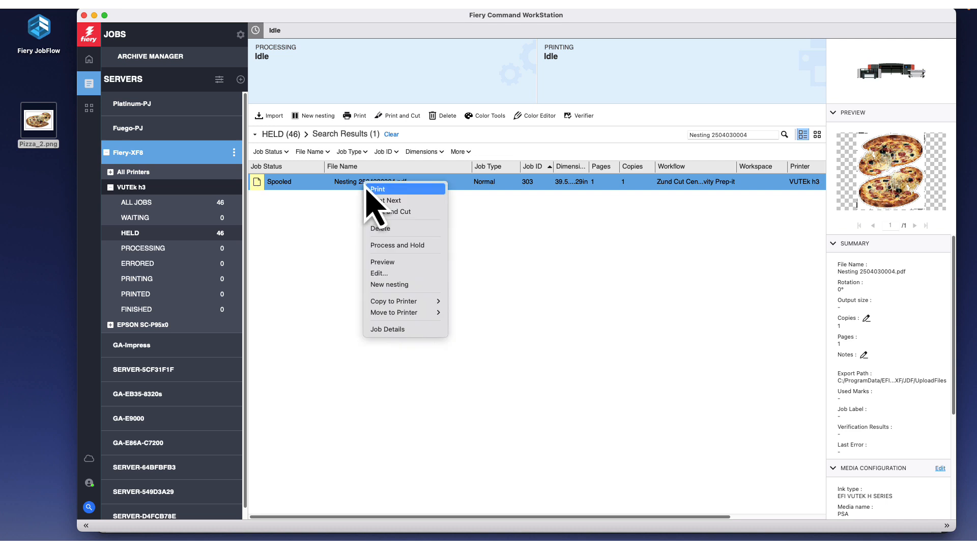
pyautogui.click(402, 274)
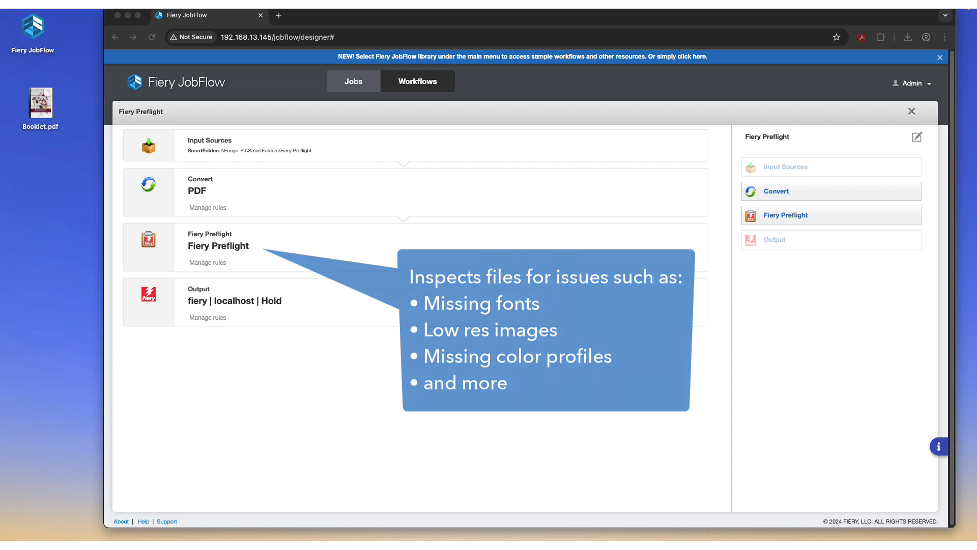
# Submit Booklet.pdf to the Fiery Preflight workflow in Fiery JobFlow and open the completed job's report.
pyautogui.moveTo(41, 103); pyautogui.dragTo(330, 159)
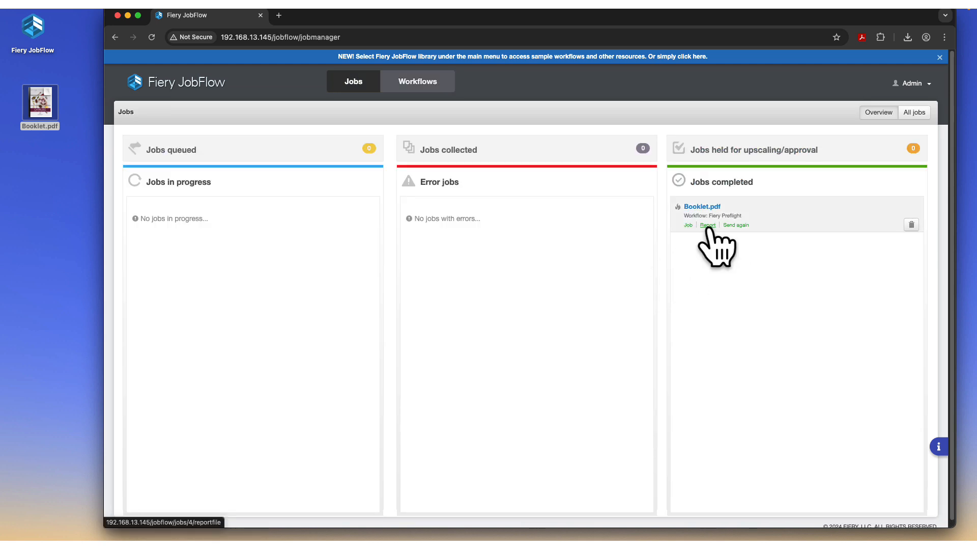
pyautogui.click(705, 225)
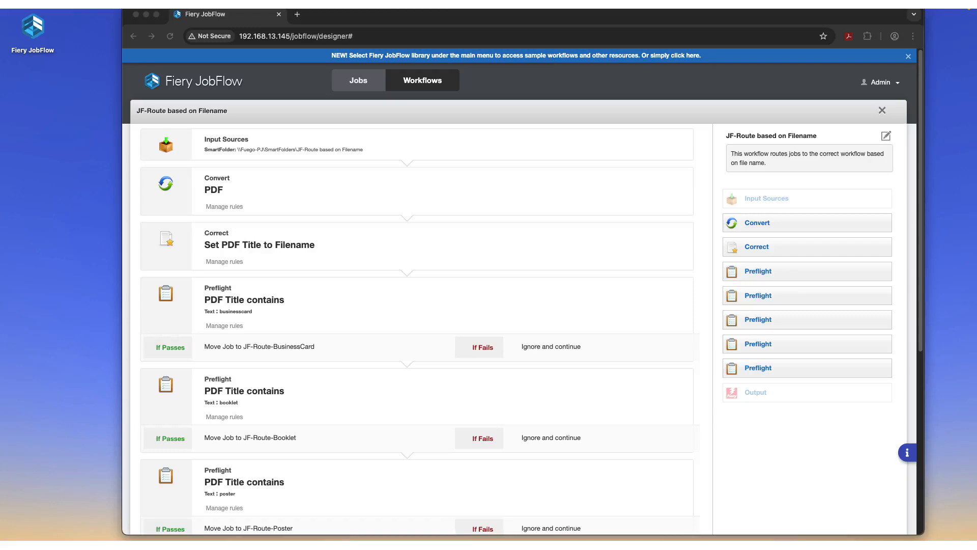
# Submit the seven DRP-Route sample PDFs to the JF-Route based on Filename workflow and review its PDF title routing rules.
pyautogui.moveTo(367, 170); pyautogui.dragTo(438, 154)
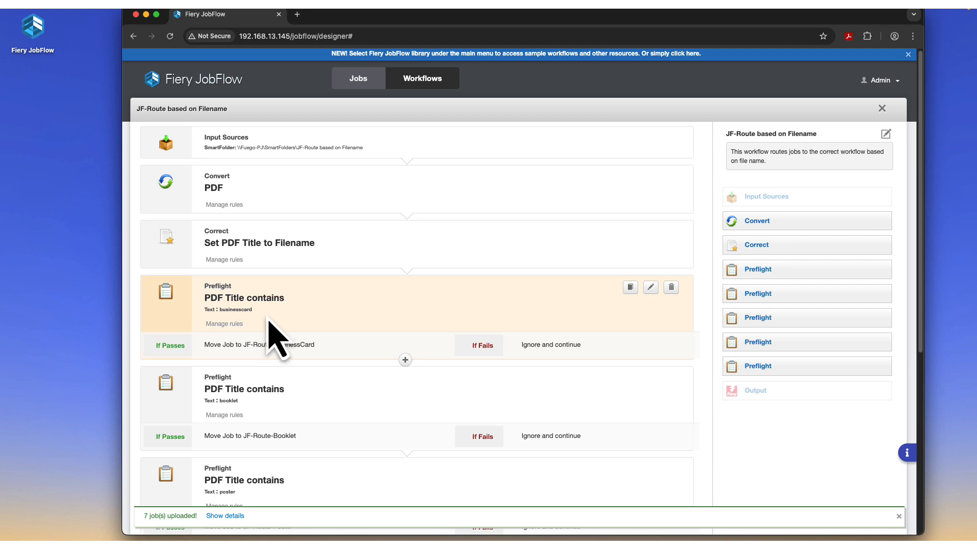
pyautogui.scroll(-2, 273, 336)
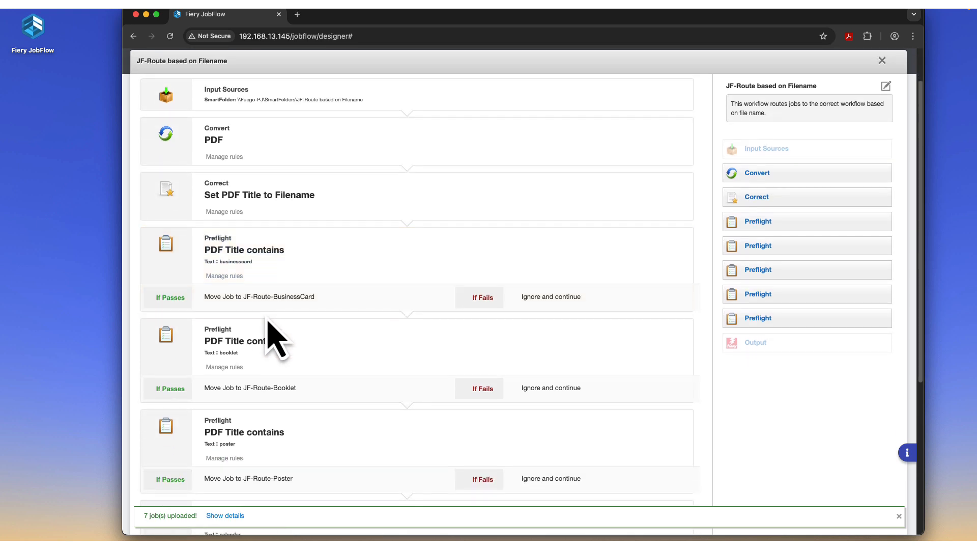
pyautogui.scroll(-1, 394, 366)
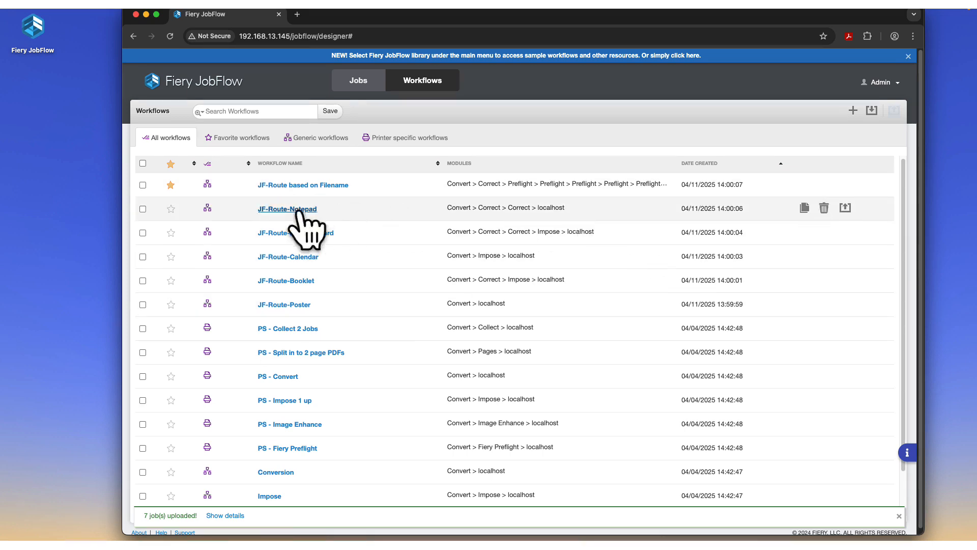
# Review the correction, imposition and output modules of the JF-Route-Booklet and JF-Route-Notepad workflows.
pyautogui.click(297, 280)
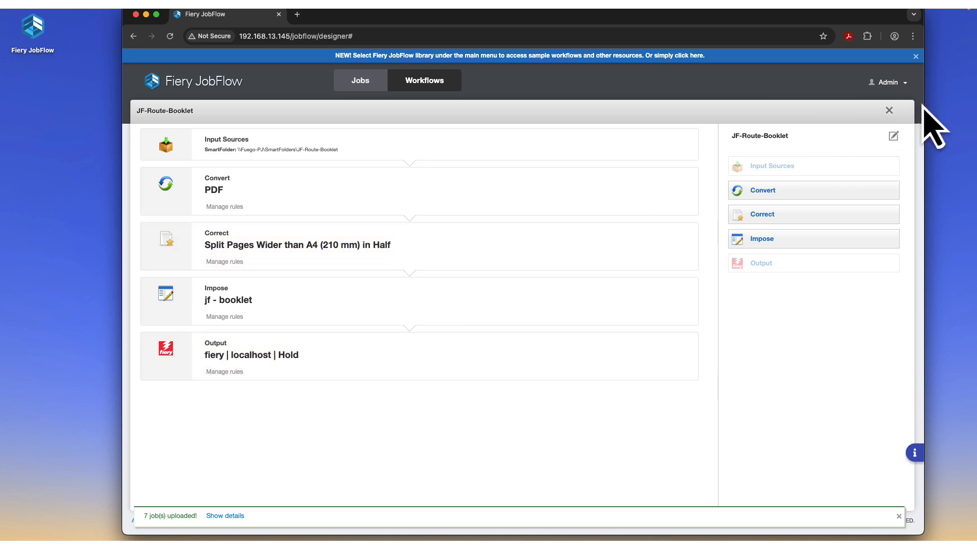
pyautogui.click(889, 110)
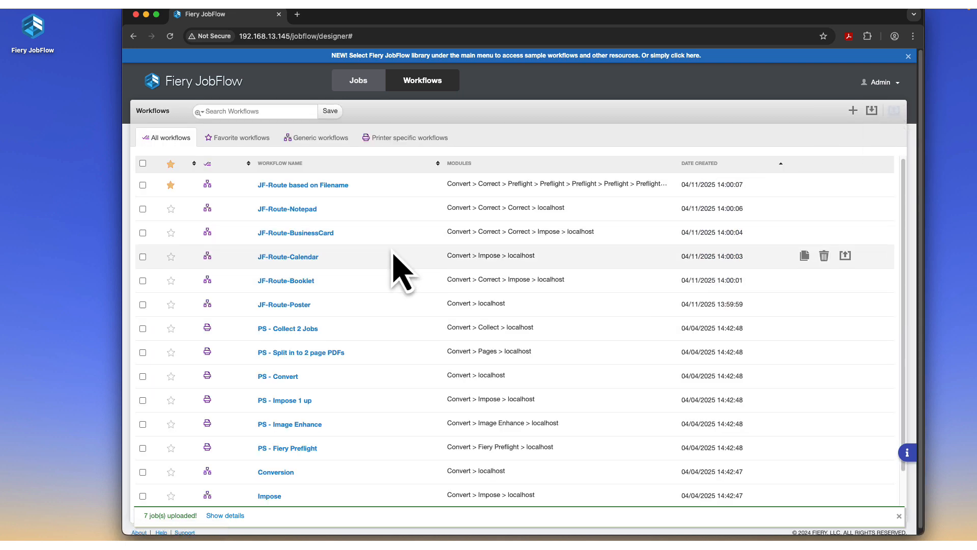
pyautogui.click(287, 209)
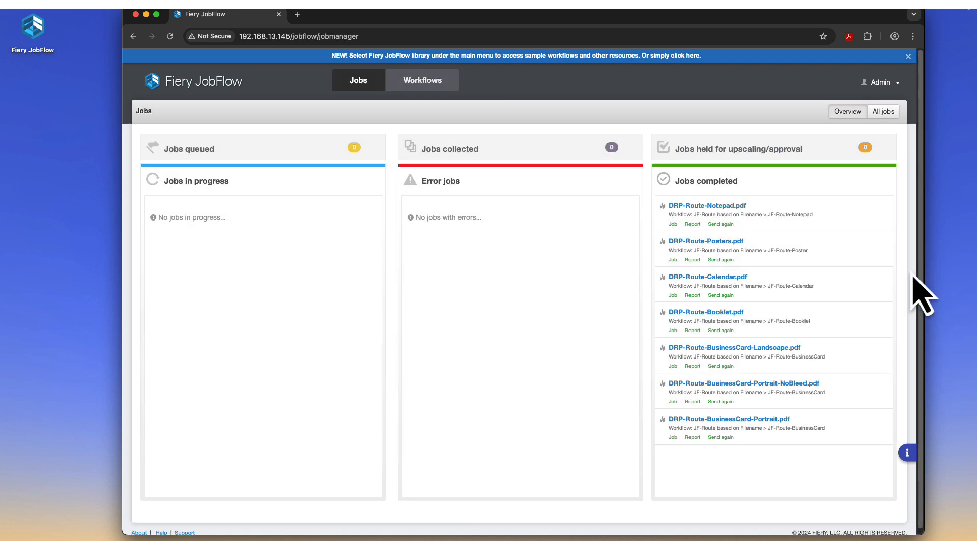
# Examine the processed PDFs of the completed DRP-Route-Notepad.pdf and DRP-Route-Calendar.pdf jobs for page duplication and layout.
pyautogui.click(673, 226)
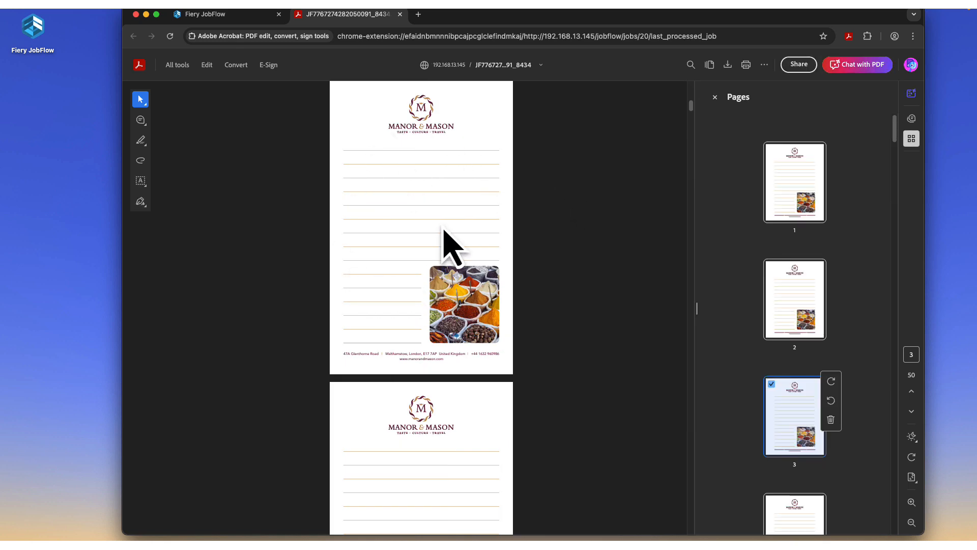
pyautogui.scroll(-8, 443, 519)
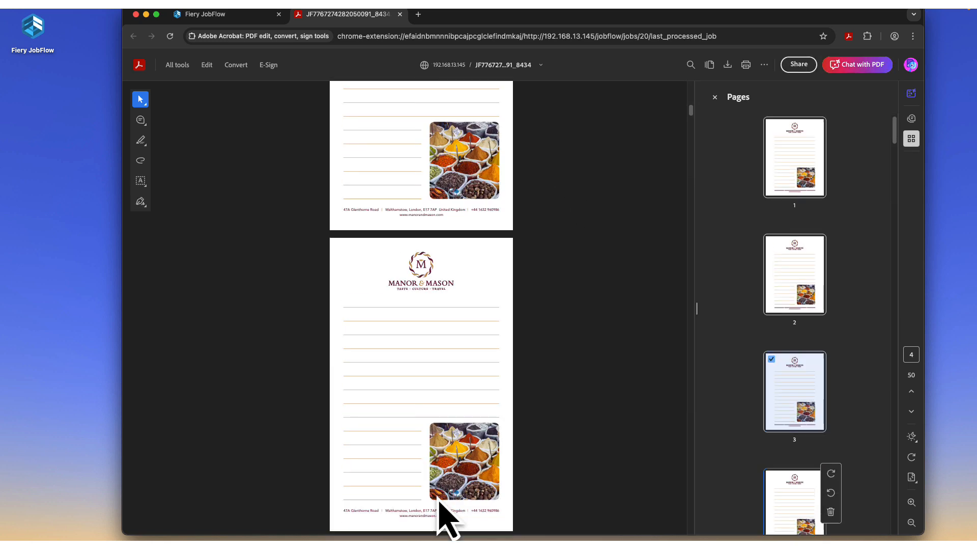
pyautogui.scroll(-5, 442, 516)
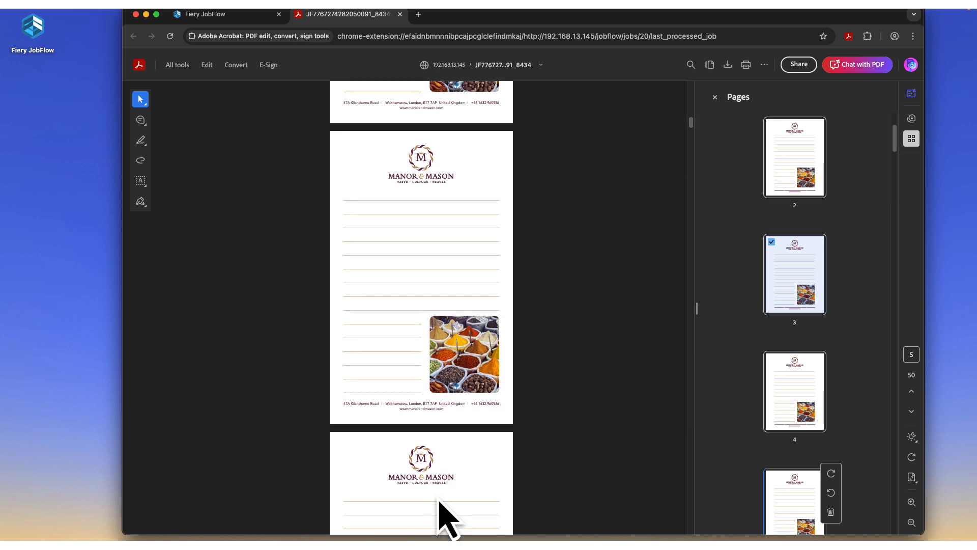
pyautogui.click(257, 15)
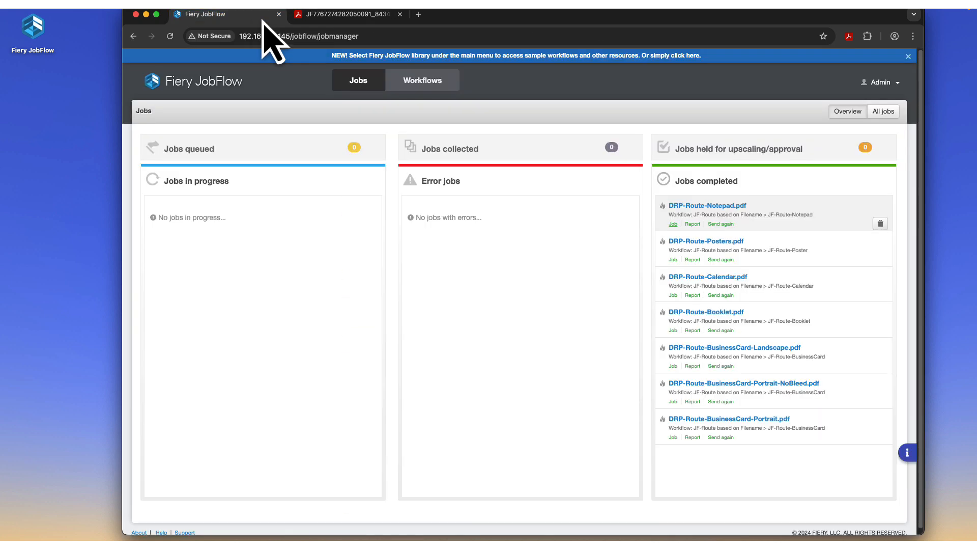
pyautogui.click(674, 296)
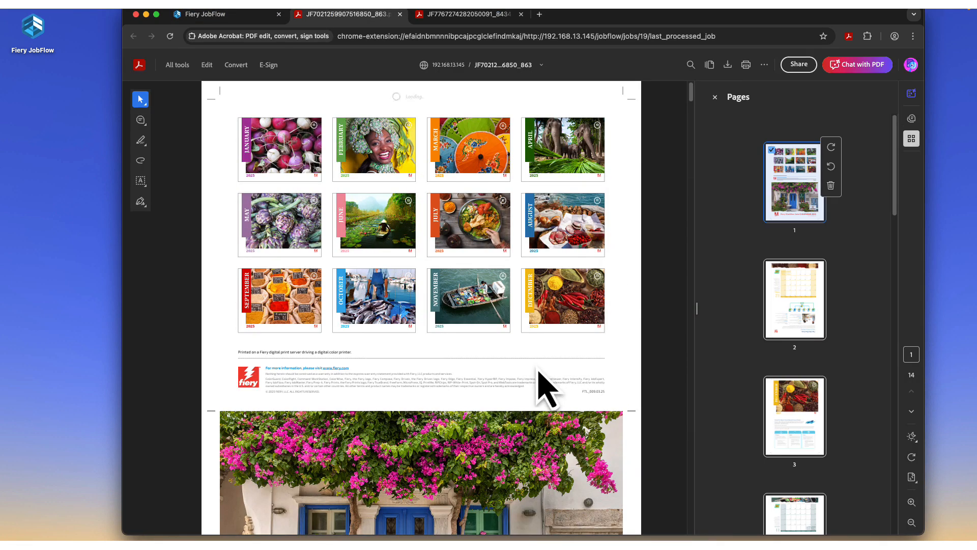
pyautogui.scroll(-5, 547, 445)
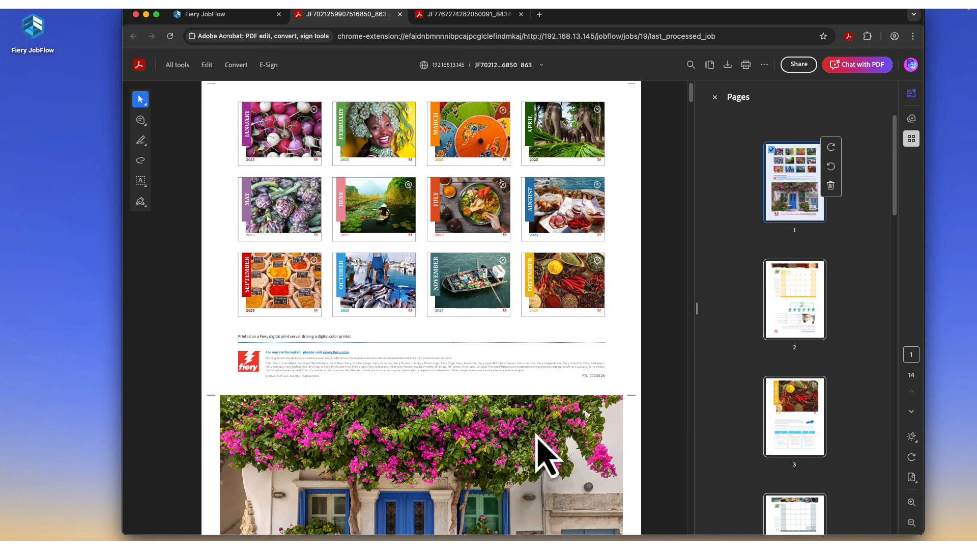
pyautogui.scroll(-1, 549, 445)
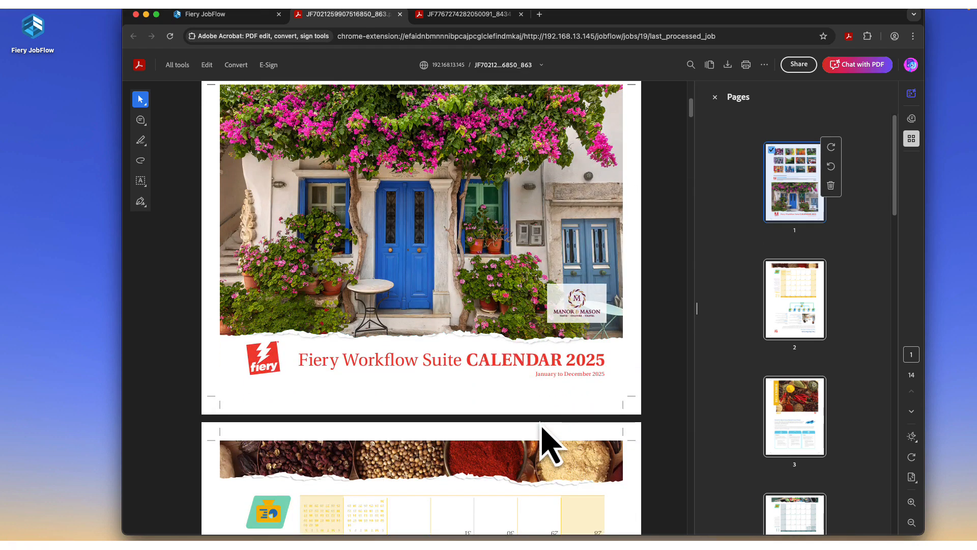
pyautogui.scroll(6, 547, 446)
pyautogui.click(216, 17)
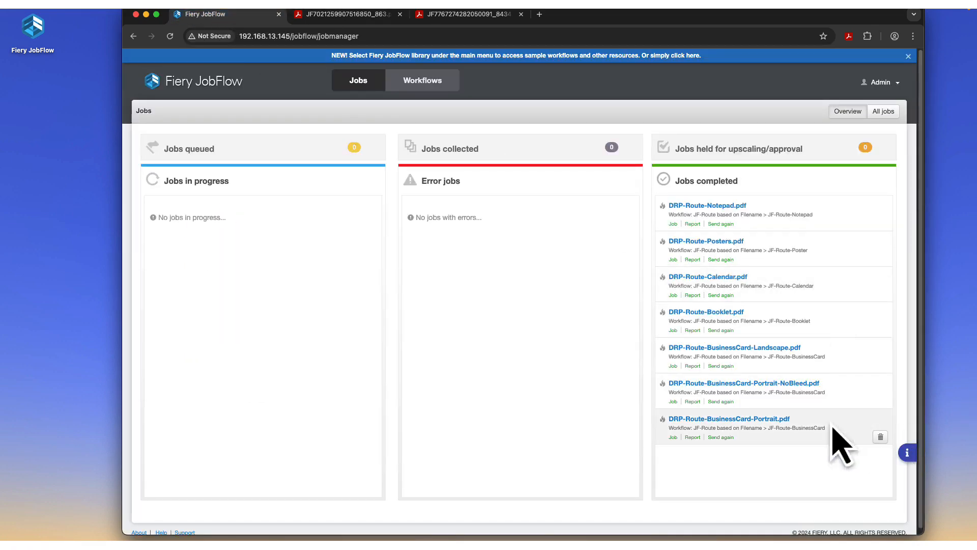
# Examine the imposed pages of the completed DRP-Route-Booklet.pdf and DRP-Route-BusinessCard-Portrait-NoBleed.pdf jobs.
pyautogui.click(673, 330)
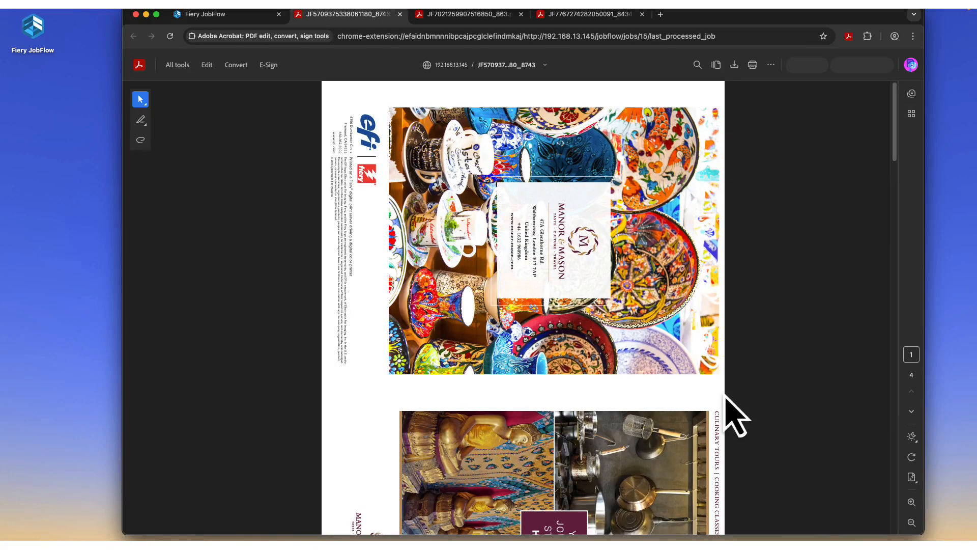
pyautogui.scroll(-3, 573, 448)
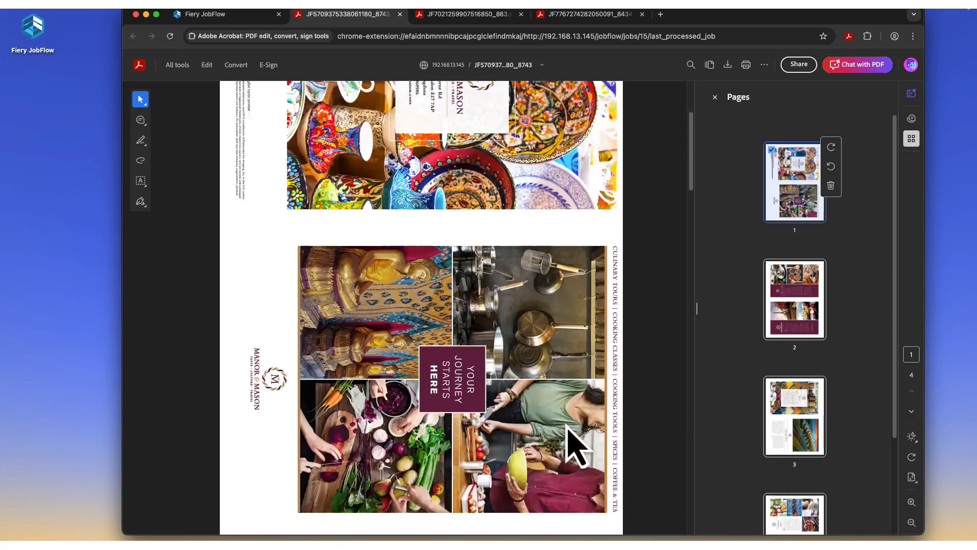
pyautogui.scroll(-5, 570, 430)
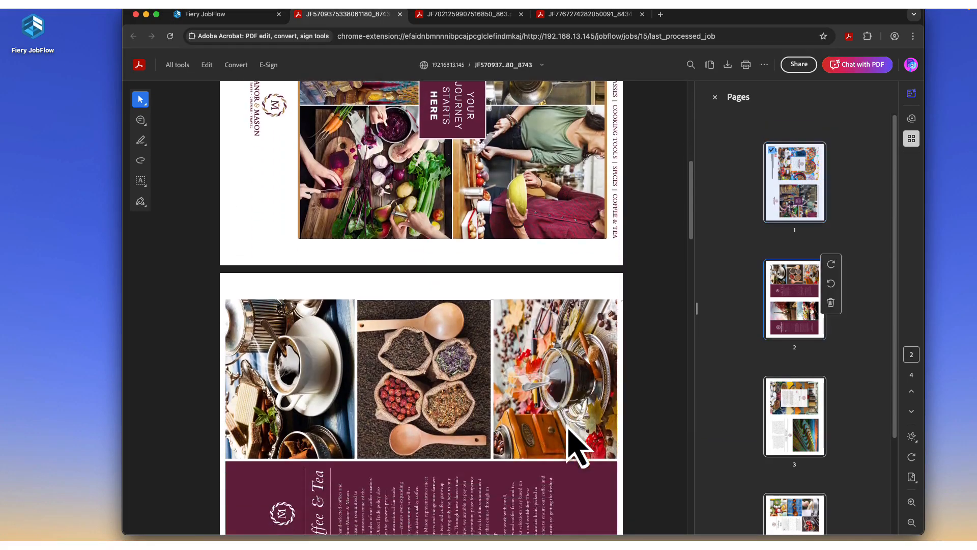
pyautogui.scroll(-4, 569, 430)
pyautogui.press('super+1')
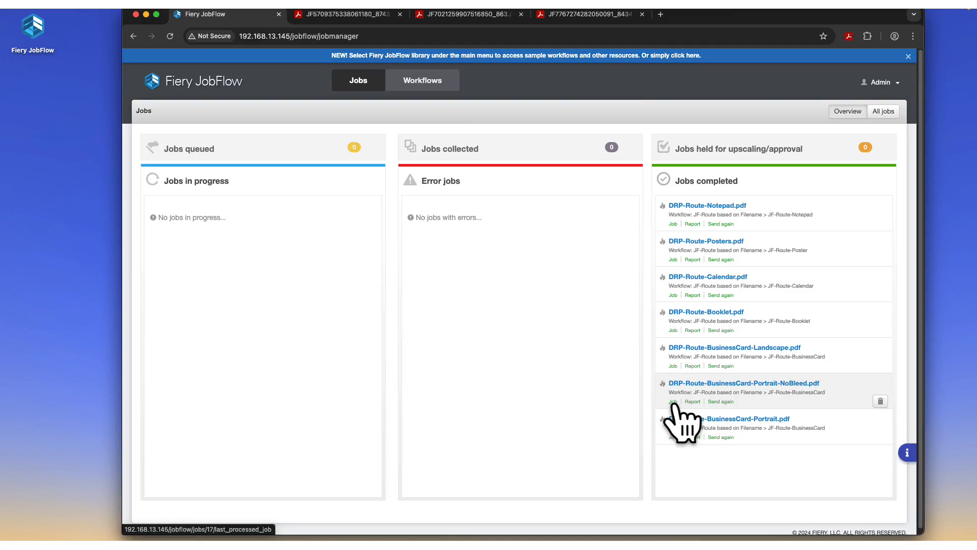
pyautogui.click(673, 402)
pyautogui.scroll(-2, 588, 310)
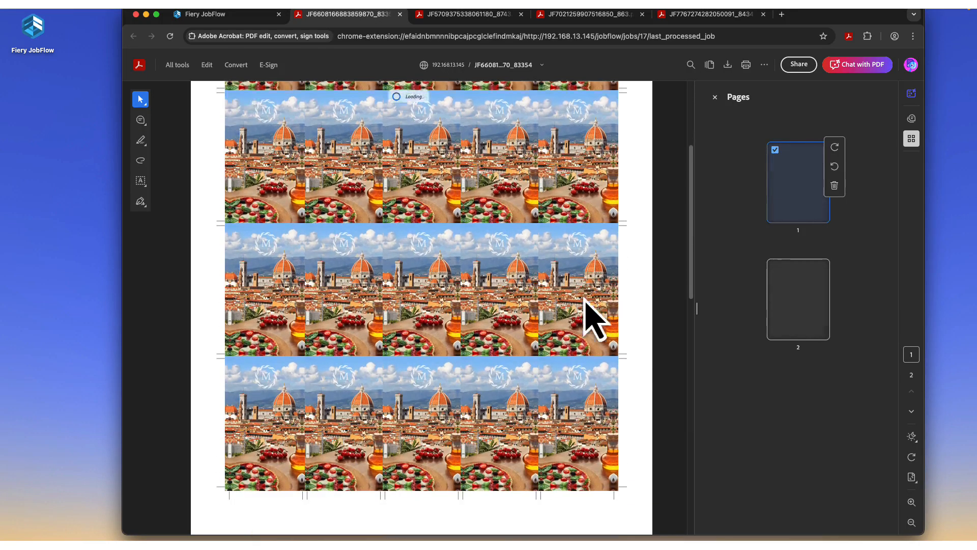
pyautogui.scroll(-7, 591, 318)
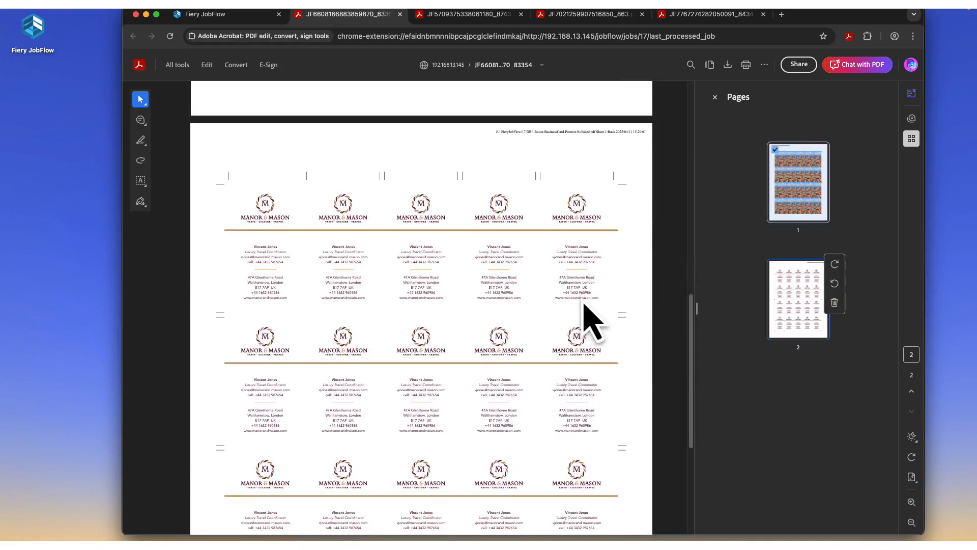
pyautogui.scroll(-3, 590, 318)
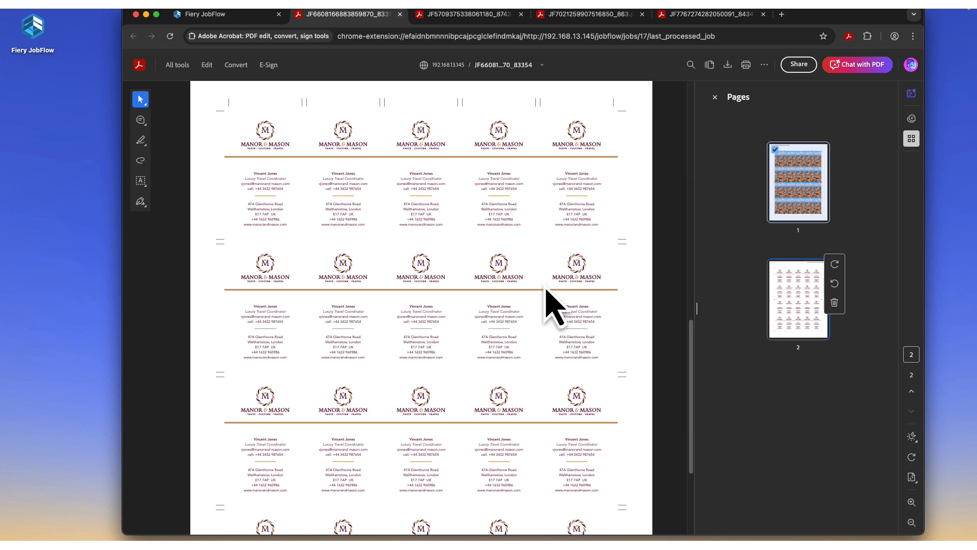
pyautogui.scroll(-2, 553, 308)
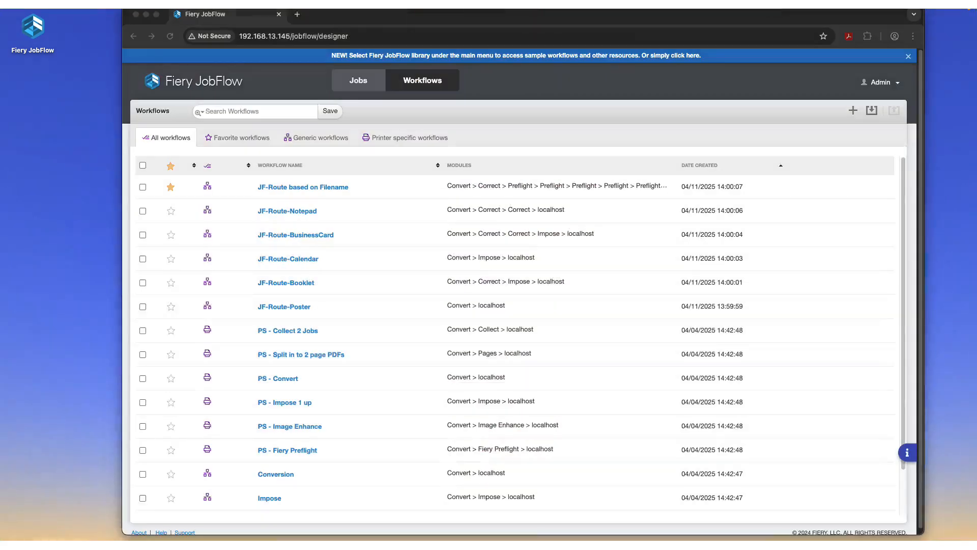